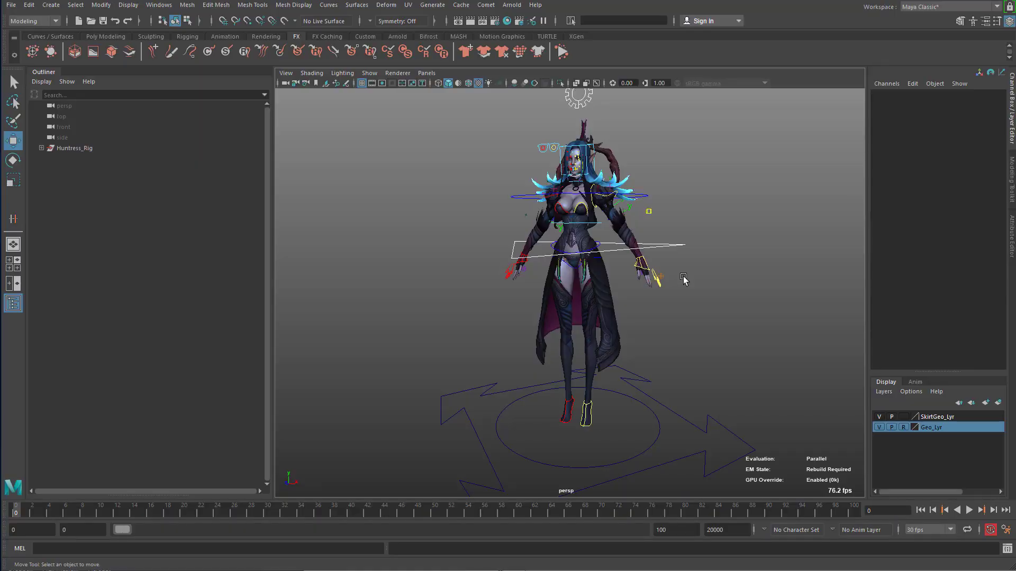
Select the character's skirt mesh and examine its wireframe topology around the hem, front panels and inner lining.
left_click_drag(659, 246, 625, 248, "alt")
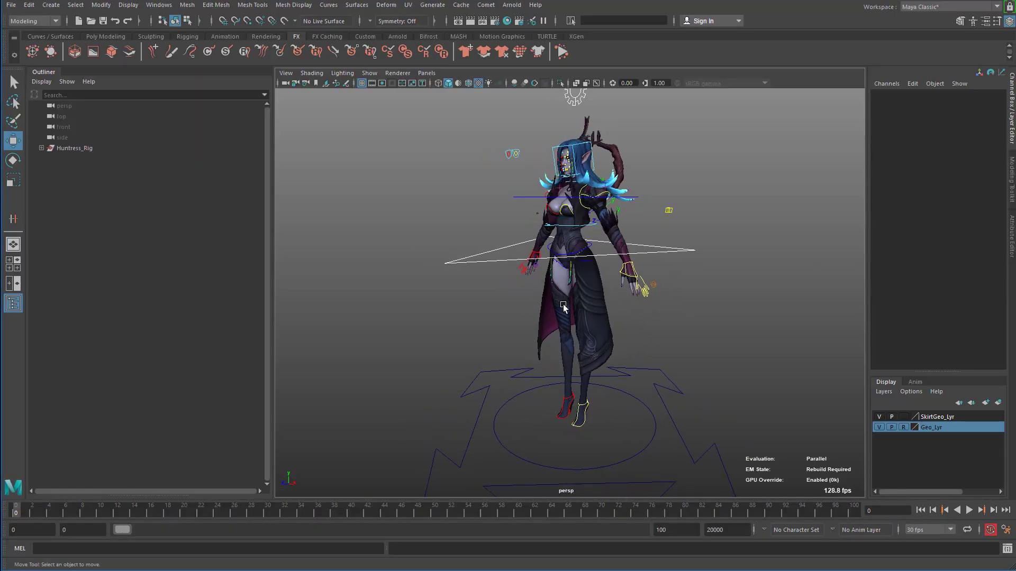
right_click_drag(563, 307, 680, 360, "alt")
middle_click_drag(680, 360, 662, 307, "alt")
left_click_drag(662, 306, 667, 327, "alt")
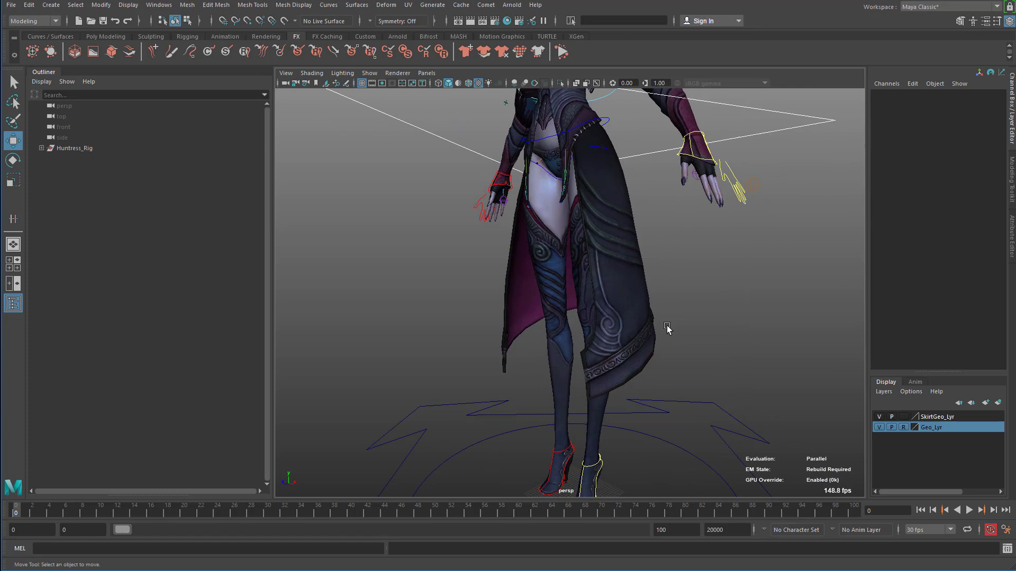
left_click(650, 333)
left_click_drag(585, 335, 603, 265, "alt")
left_click_drag(573, 308, 592, 318, "alt")
right_click_drag(592, 318, 573, 344, "alt")
left_click_drag(574, 345, 672, 381, "alt")
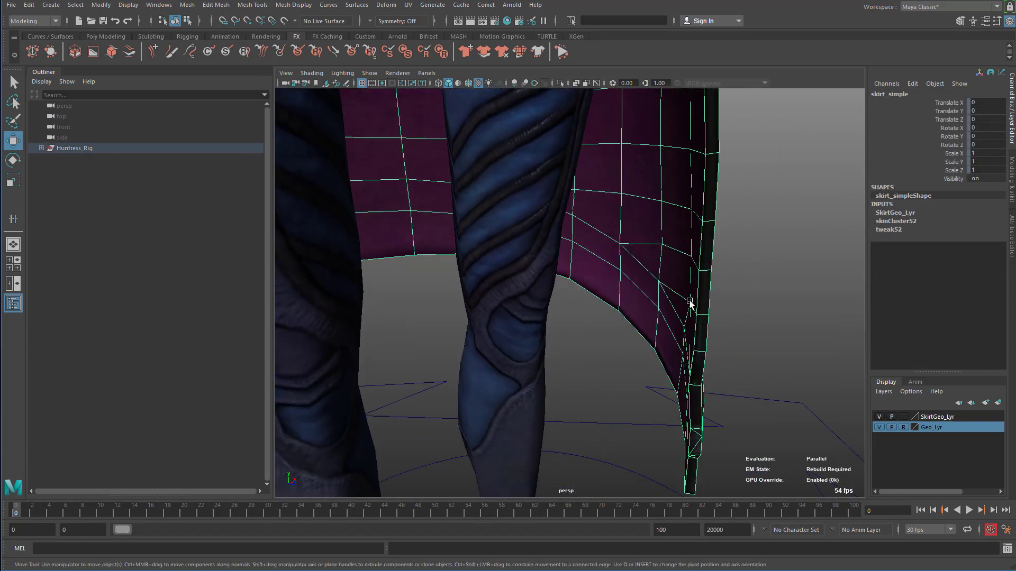
left_click_drag(715, 290, 419, 269, "alt")
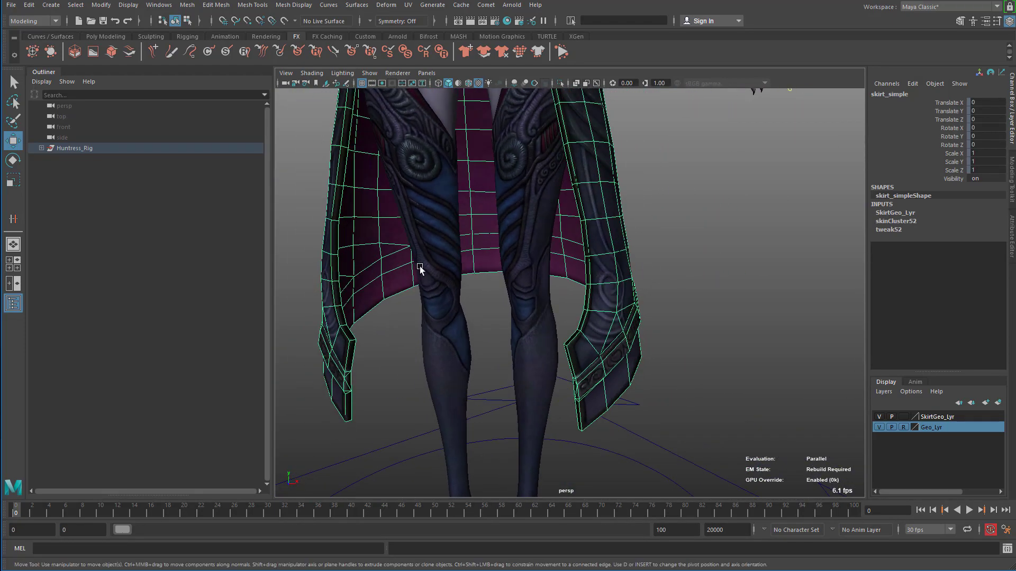
right_click_drag(593, 291, 494, 308, "alt")
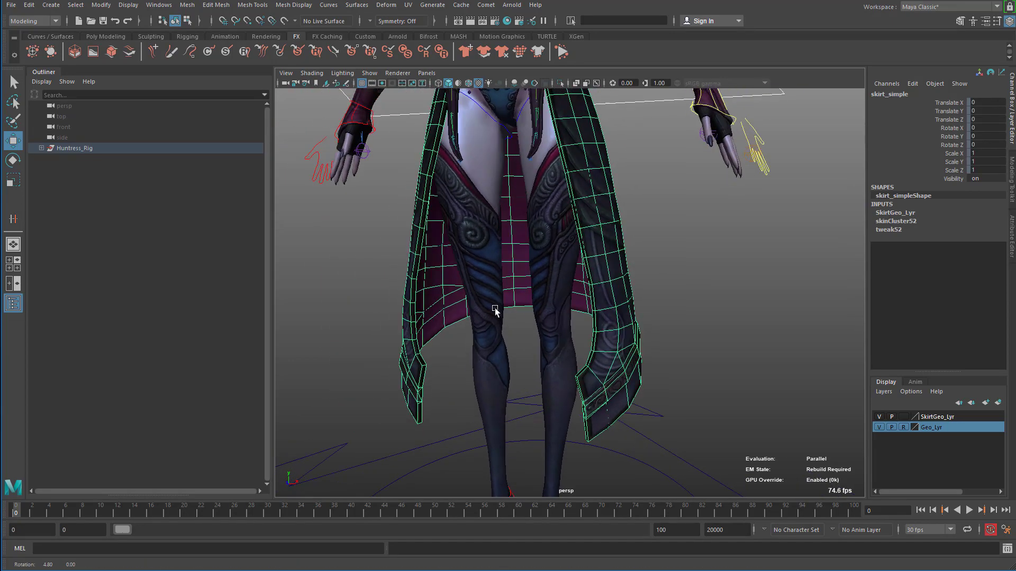
left_click_drag(494, 309, 444, 317, "alt")
right_click_drag(513, 328, 633, 324, "alt")
left_click_drag(633, 325, 573, 317, "alt")
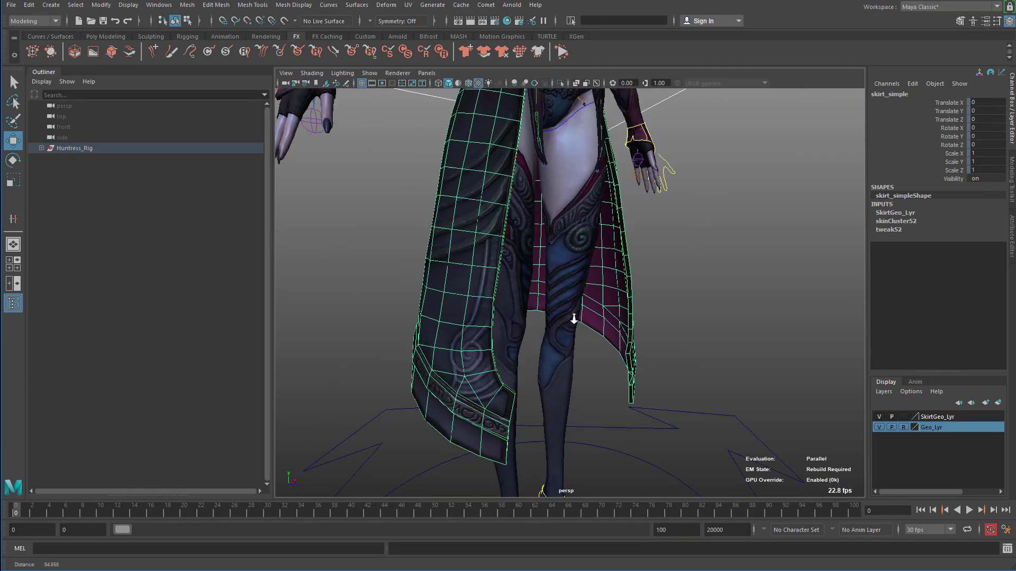
left_click(670, 319)
Examine the unselected skirt from the back, side and front to judge its shape around the legs.
right_click_drag(671, 320, 592, 301, "alt")
left_click_drag(592, 303, 547, 238, "alt")
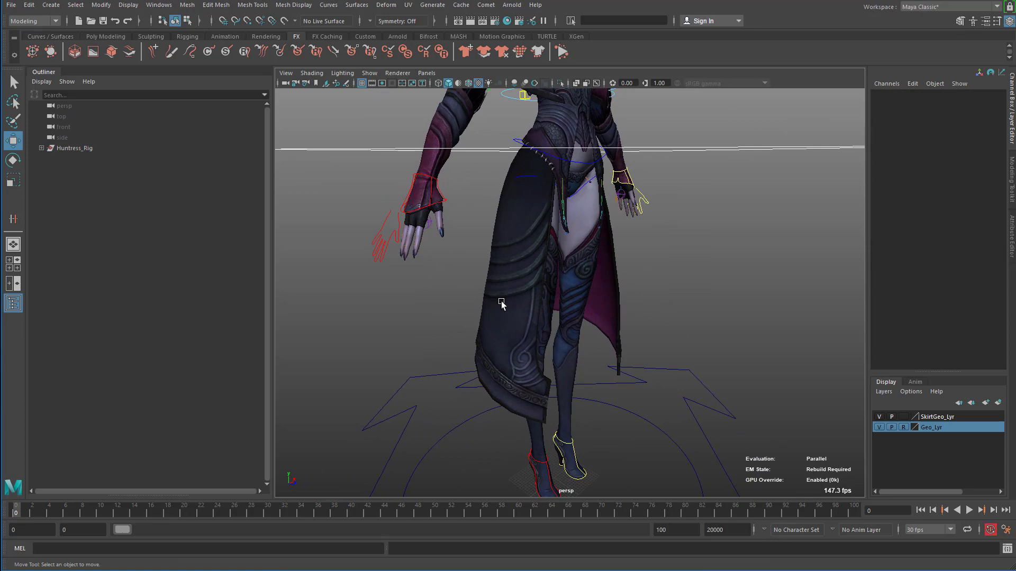
left_click_drag(493, 359, 644, 294, "alt")
scroll(551, 288, "up", 5)
scroll(552, 288, "down", 5)
left_click_drag(552, 289, 528, 309, "alt")
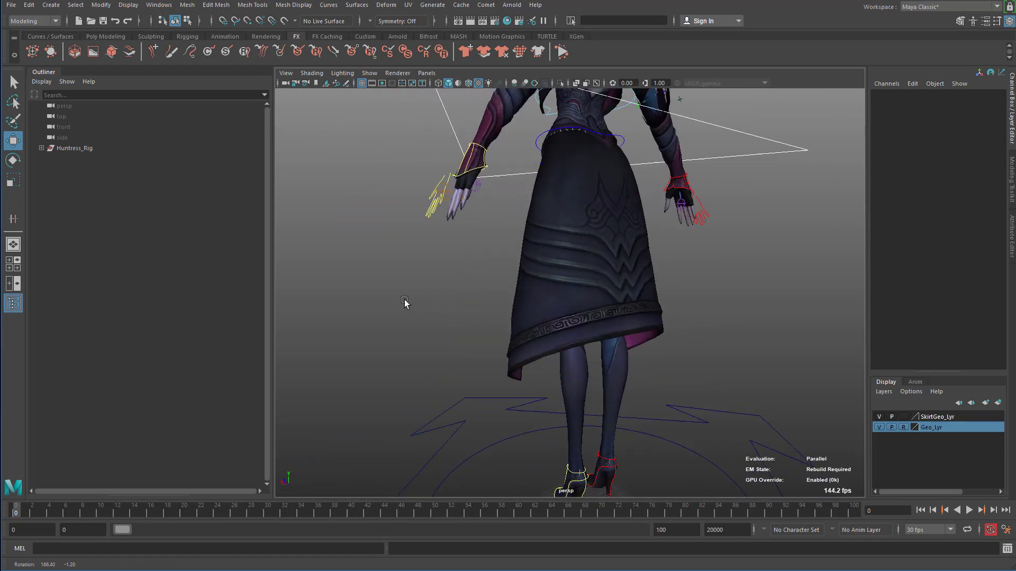
left_click_drag(404, 302, 611, 321, "alt")
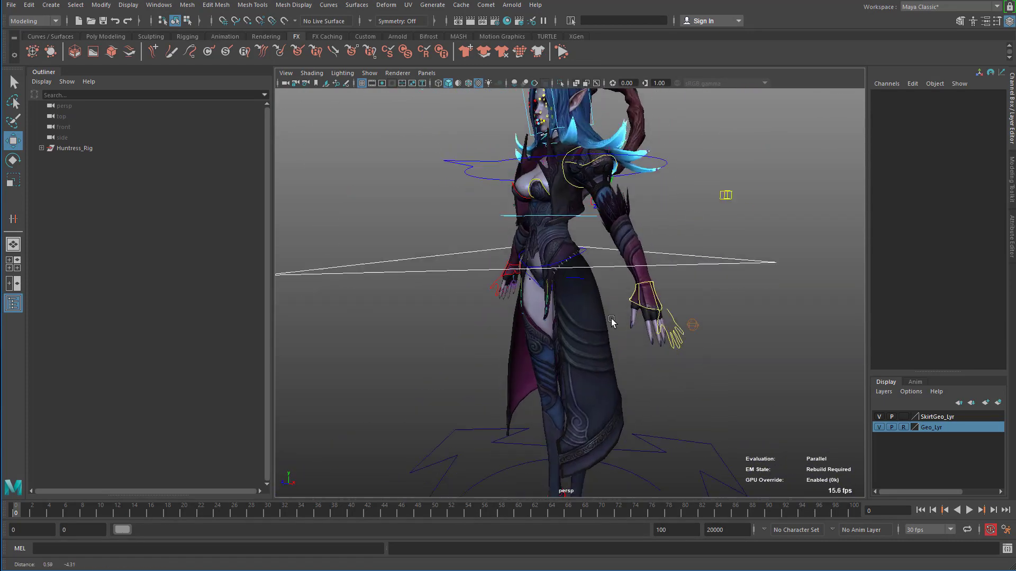
middle_click_drag(611, 321, 625, 196, "alt")
right_click_drag(625, 195, 678, 281, "alt")
left_click_drag(679, 281, 801, 291, "alt")
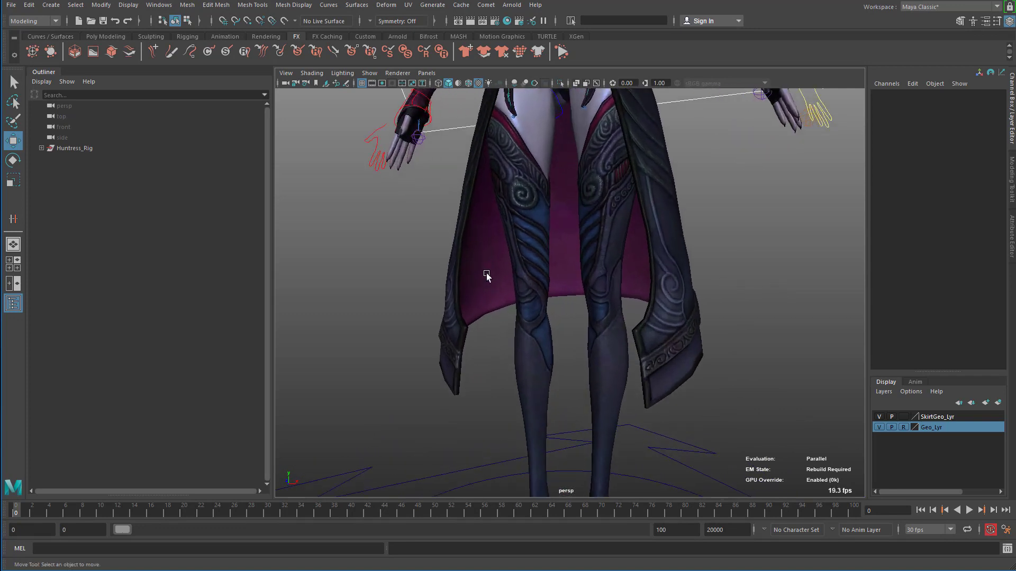
left_click_drag(486, 275, 569, 281, "alt")
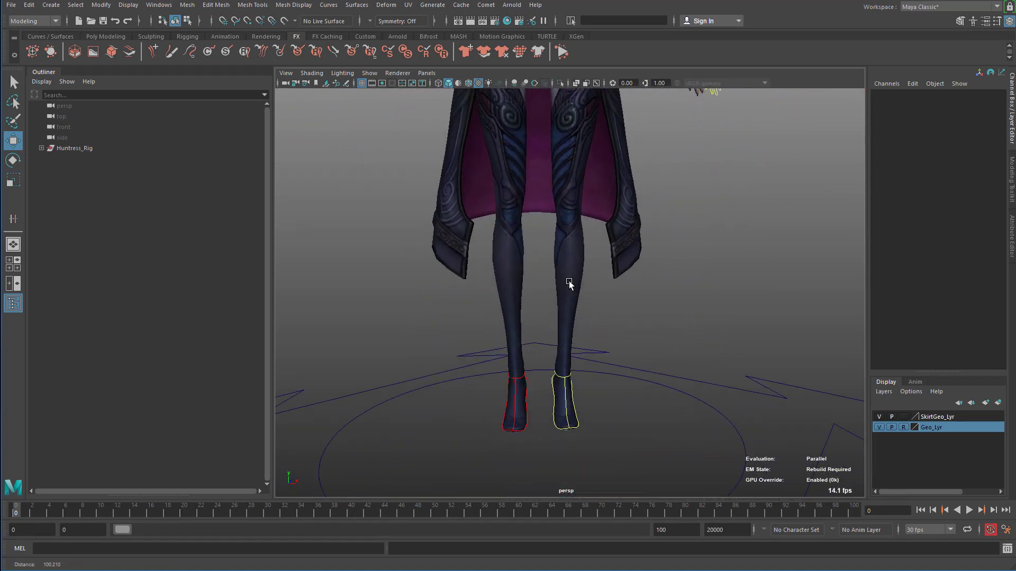
Raise the left foot IK control forward to about 28.25 in Translate Y and 36.05 in Translate Z to test the skirt.
left_click(577, 387)
right_click_drag(691, 408, 556, 387, "alt")
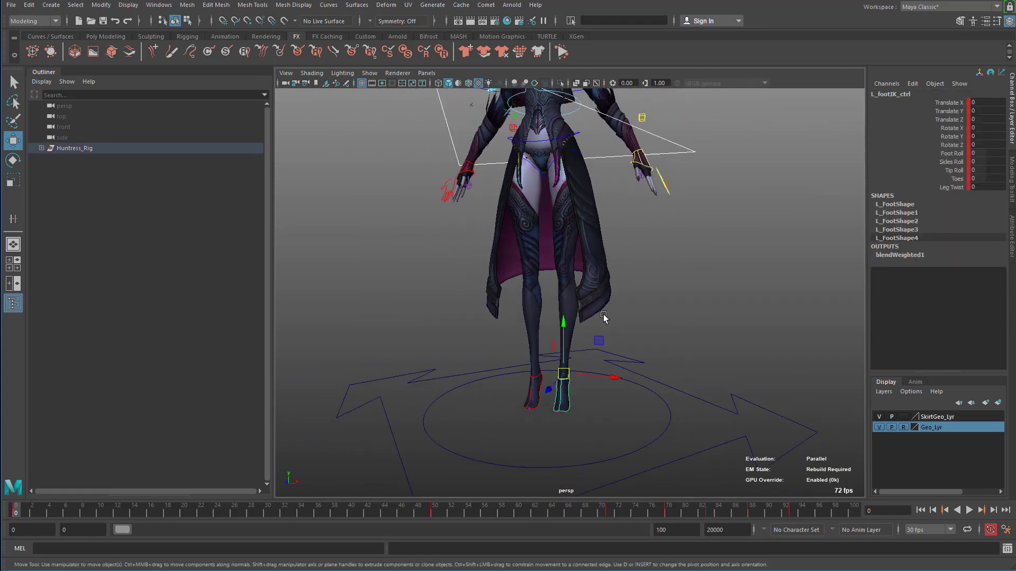
left_click_drag(626, 279, 608, 338, "alt")
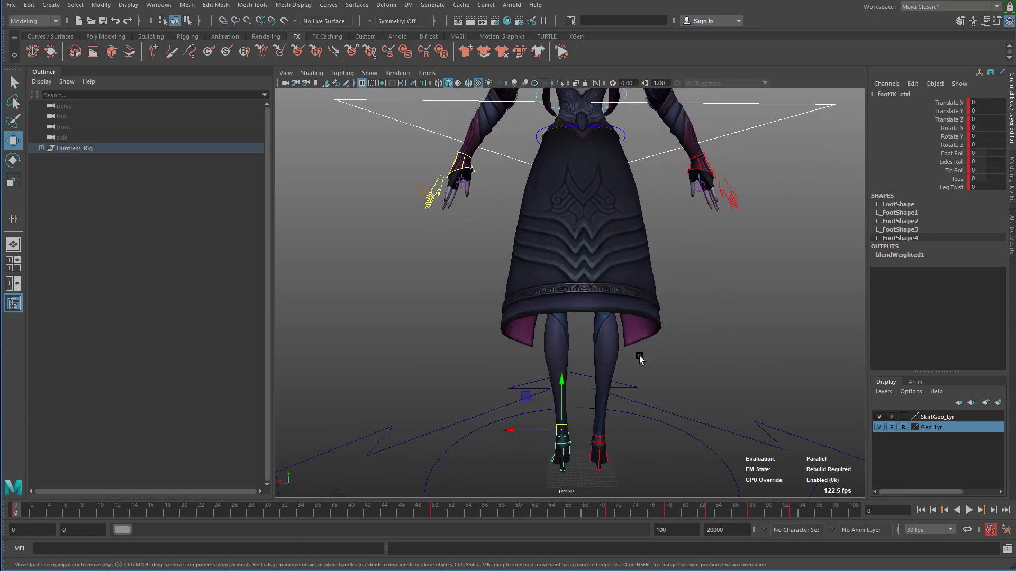
left_click_drag(520, 273, 566, 300, "alt")
left_click_drag(608, 425, 667, 421, "alt")
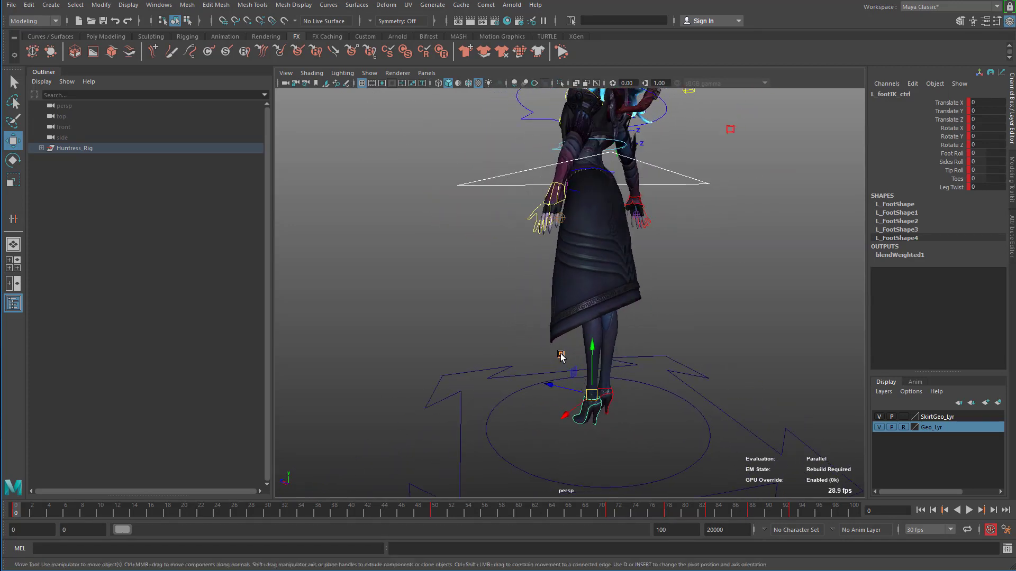
left_click_drag(561, 353, 624, 302)
right_click_drag(688, 339, 809, 389, "alt")
middle_click_drag(725, 312, 732, 356, "alt")
left_click_drag(732, 356, 709, 333, "alt")
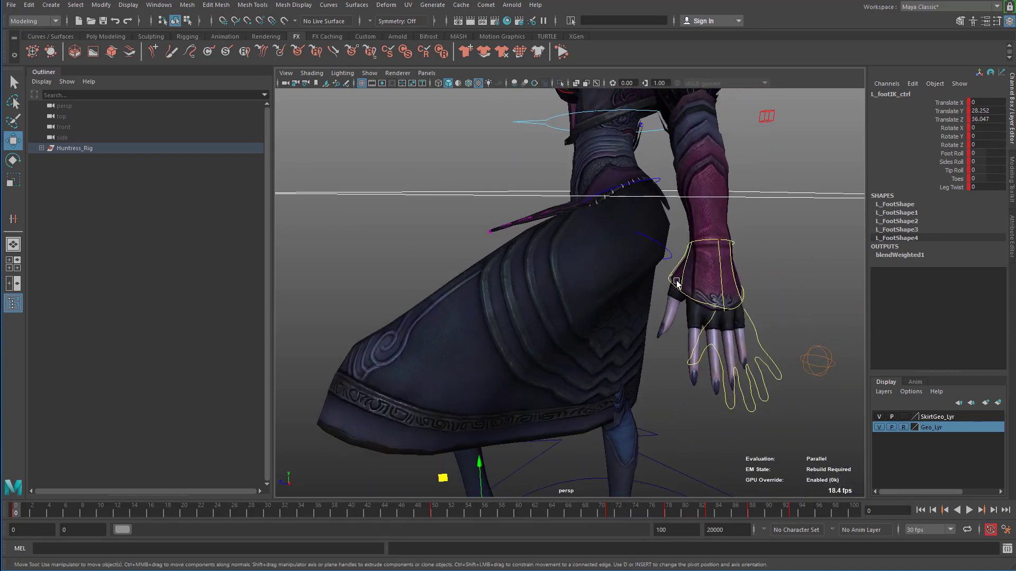
Swing the left foot IK control backward to about 49.85 in Translate Y and -77.15 in Translate Z to test the skirt.
left_click_drag(680, 295, 575, 350, "alt")
right_click_drag(575, 350, 523, 341, "alt")
left_click_drag(524, 341, 603, 334, "alt")
middle_click_drag(620, 390, 912, 370)
left_click_drag(766, 332, 491, 328, "alt")
middle_click_drag(490, 328, 461, 298)
left_click_drag(462, 298, 573, 292, "alt")
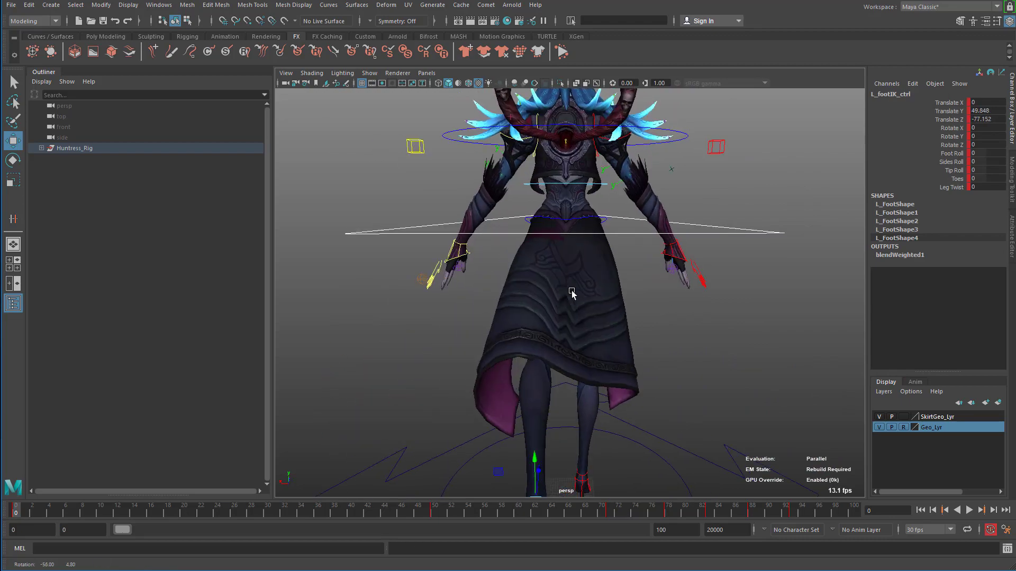
right_click_drag(572, 292, 683, 349, "alt")
left_click_drag(682, 351, 670, 326, "alt")
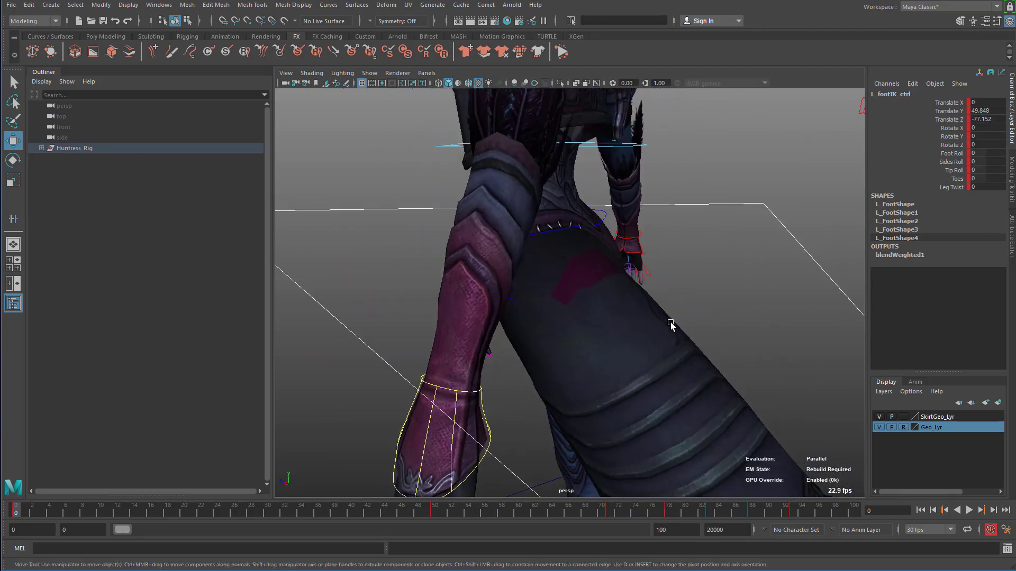
Isolate the skirt mesh to inspect the clipping near the waist from inside and outside, and restore the full character view.
left_click(592, 265)
left_click_drag(591, 264, 707, 292, "alt")
key("ctrl+1")
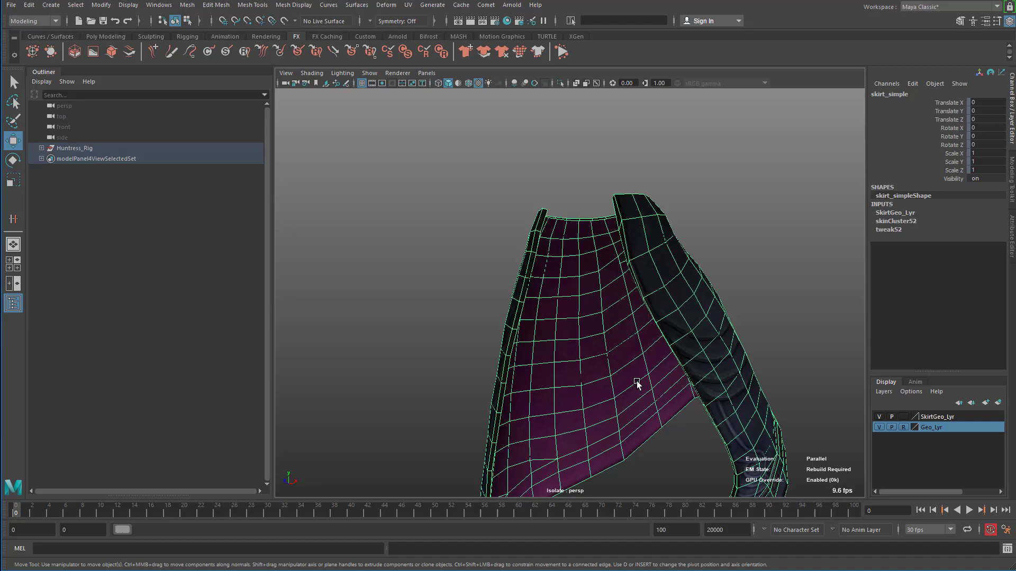
left_click_drag(646, 362, 581, 268, "alt")
left_click_drag(653, 280, 650, 326, "alt")
right_click_drag(650, 326, 705, 370, "alt")
left_click_drag(706, 370, 532, 277, "alt")
left_click_drag(609, 292, 619, 300, "alt")
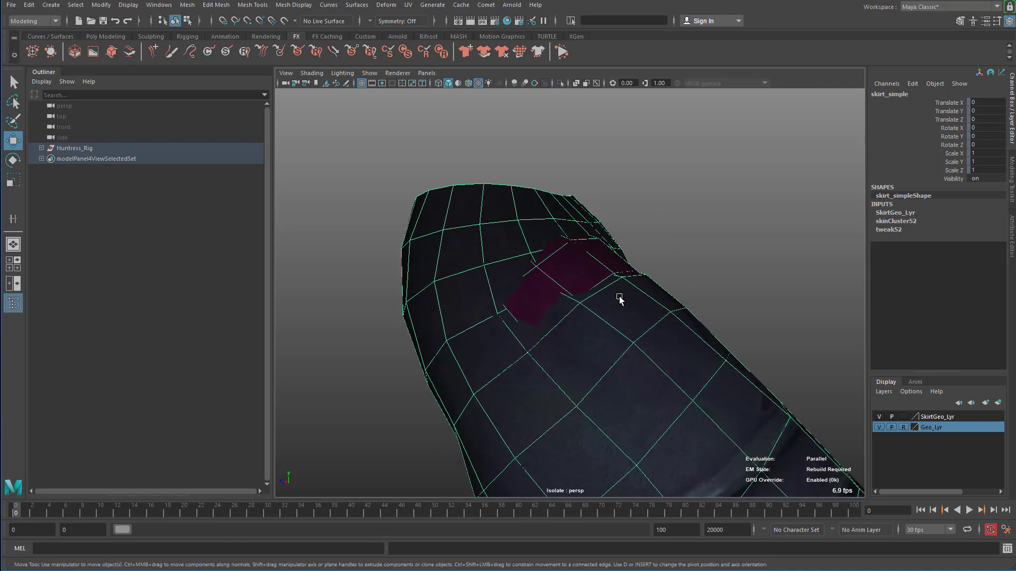
right_click_drag(648, 327, 596, 327, "alt")
key("ctrl+1")
middle_click_drag(596, 327, 616, 291, "alt")
right_click_drag(617, 291, 521, 290, "alt")
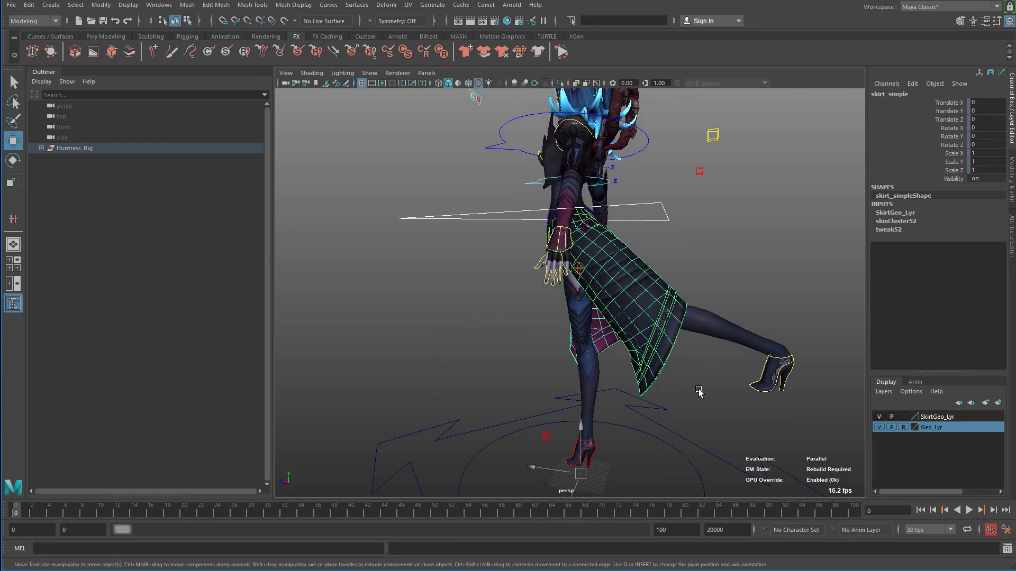
Move the left foot IK control forward to about 32.88 in Translate Y and 33.73 in Translate Z and check the skirt's back.
left_click(761, 394)
left_click_drag(766, 371, 468, 336)
right_click_drag(468, 336, 694, 351, "alt")
left_click_drag(694, 352, 584, 237, "alt")
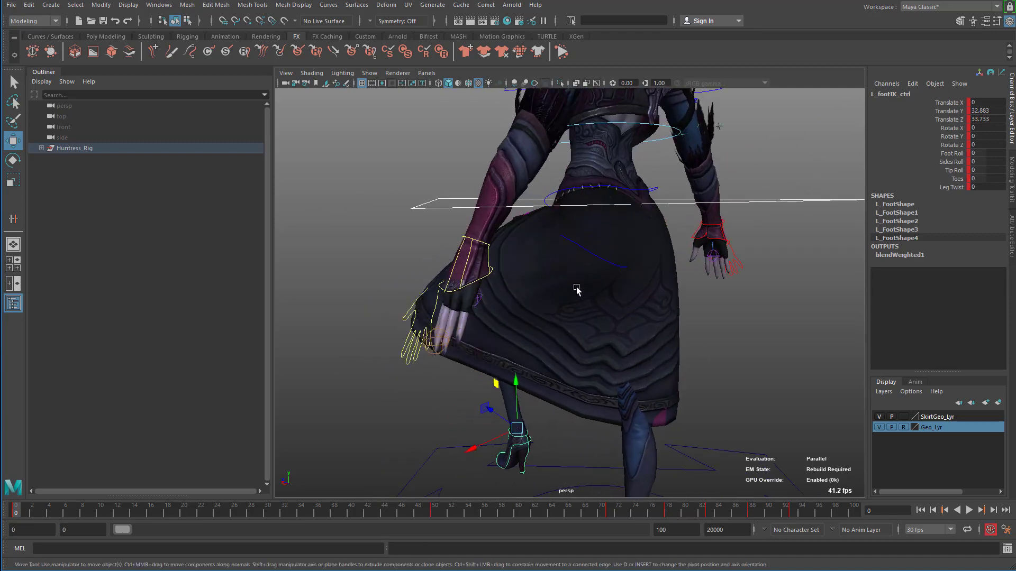
left_click_drag(576, 289, 584, 242, "alt")
left_click_drag(550, 282, 548, 296, "alt")
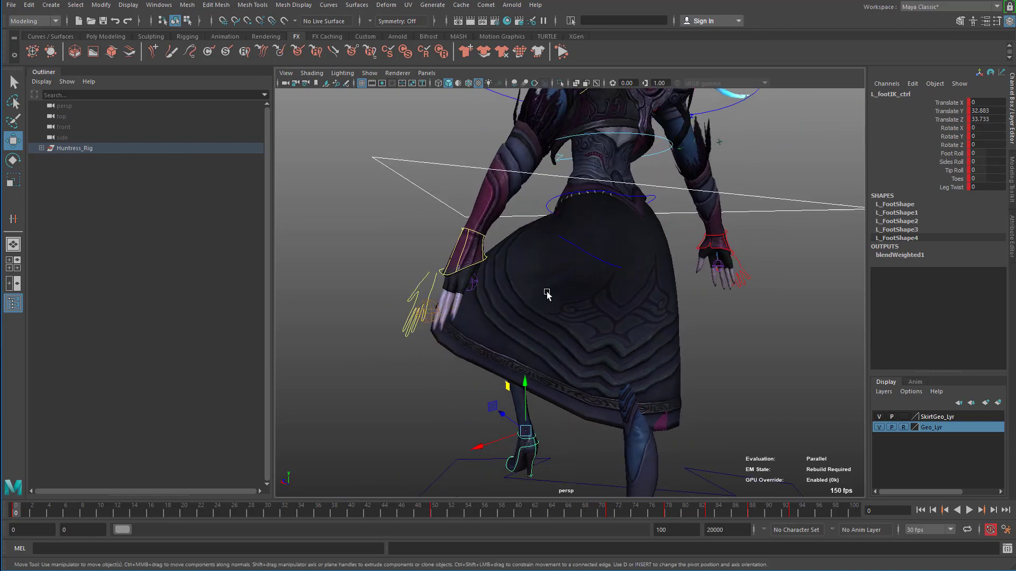
left_click_drag(547, 295, 574, 296, "alt")
Swing the left foot backward once more, and reset its IK control's Translate Y and Translate Z to 0.
middle_click_drag(539, 395, 821, 406)
left_click_drag(821, 406, 819, 406)
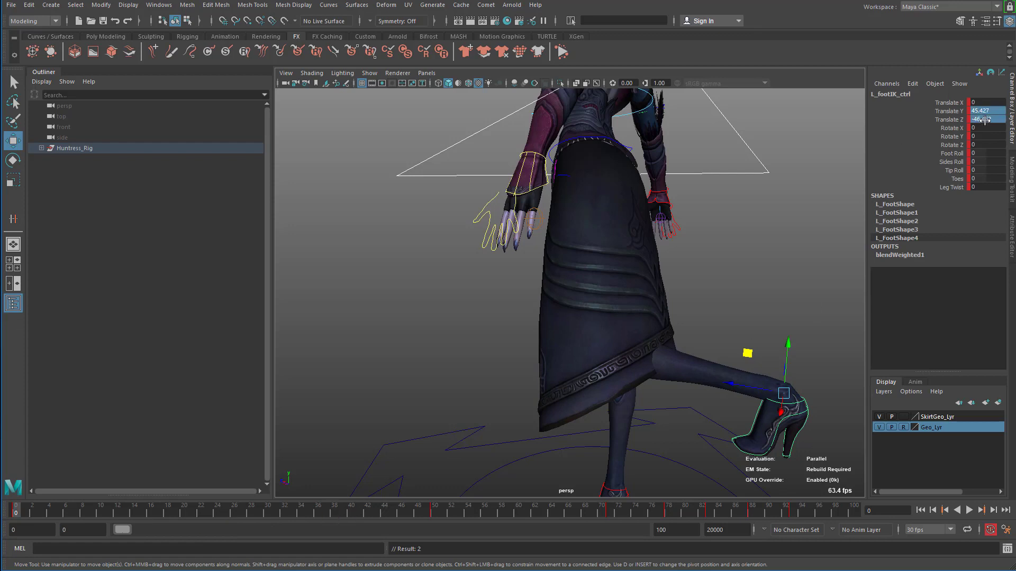
type("0")
key("Return")
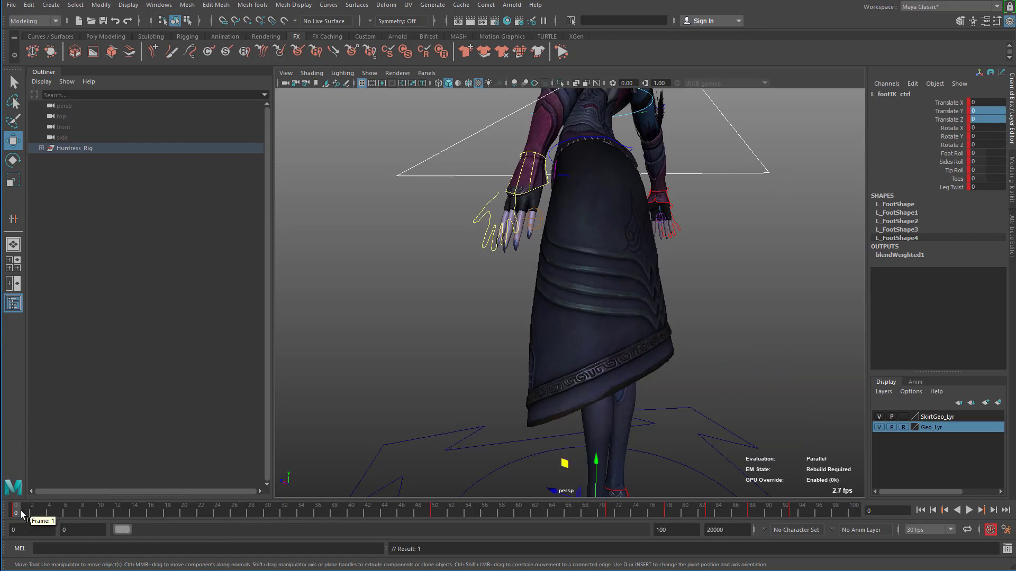
Play the animation to watch the skirt follow the leg, and return to frame 0.
key("alt+v")
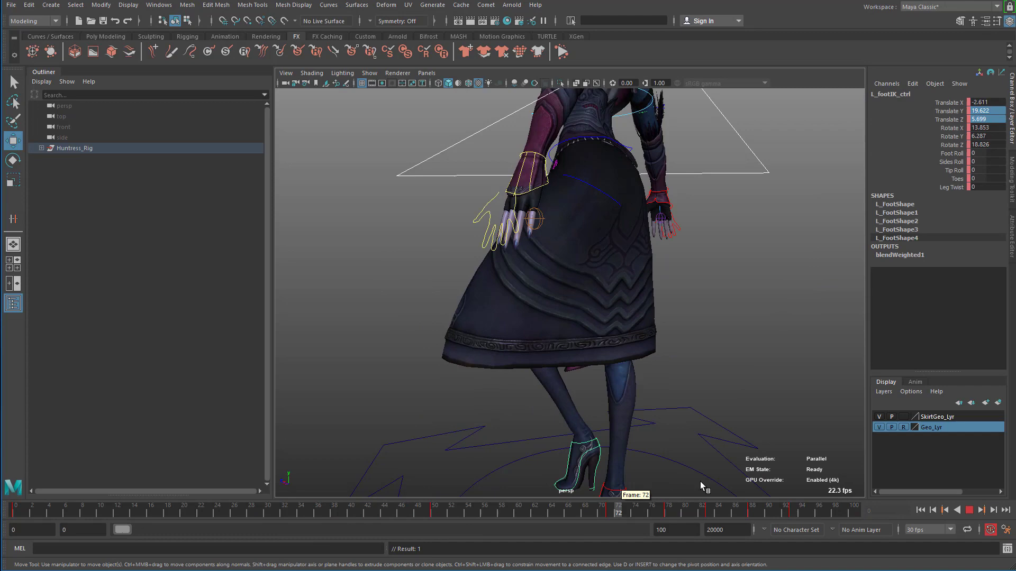
left_click(15, 510)
left_click_drag(335, 396, 497, 370, "alt")
right_click_drag(498, 370, 501, 368, "alt")
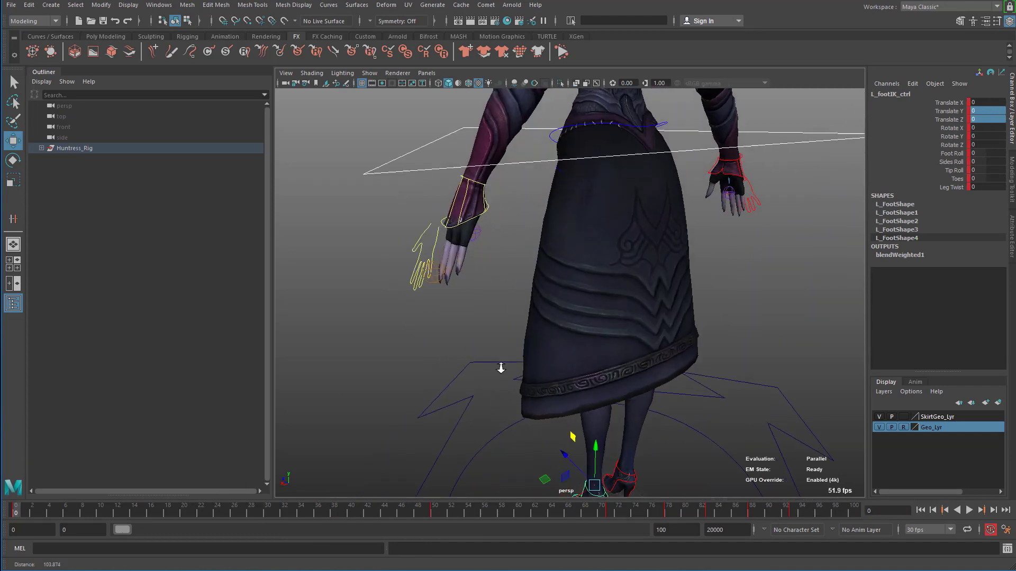
left_click_drag(501, 368, 577, 323, "alt")
Duplicate the skirt_simple mesh and rename the copy skirt_simple_flat.
left_click(476, 356)
left_click(484, 339)
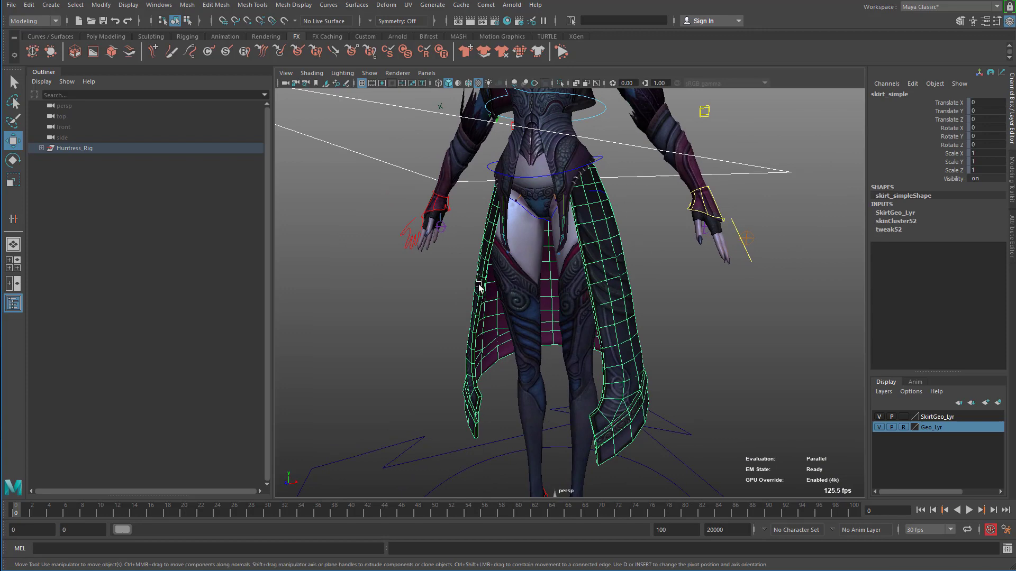
left_click_drag(479, 288, 572, 375, "alt")
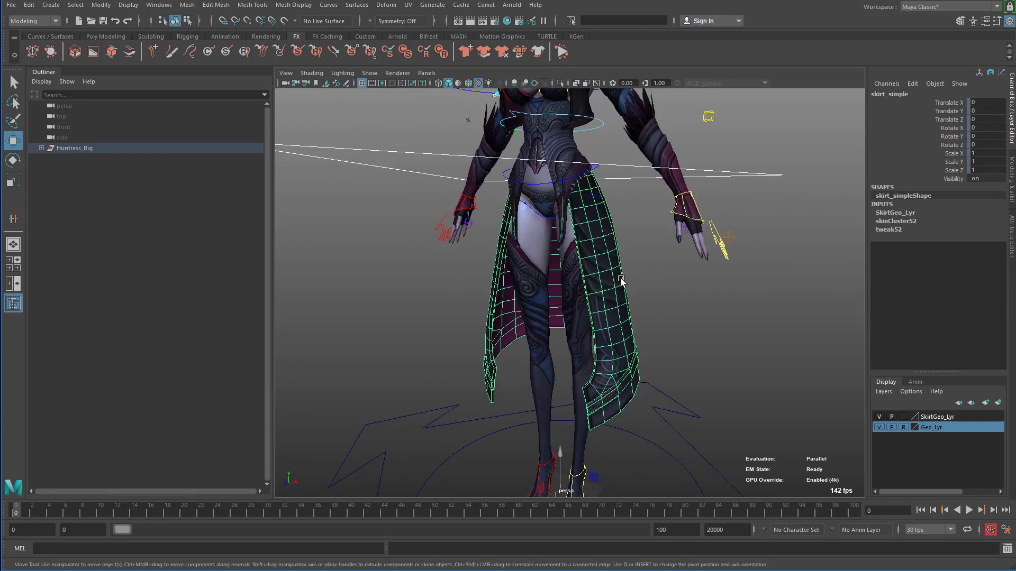
left_click_drag(613, 285, 627, 286, "alt")
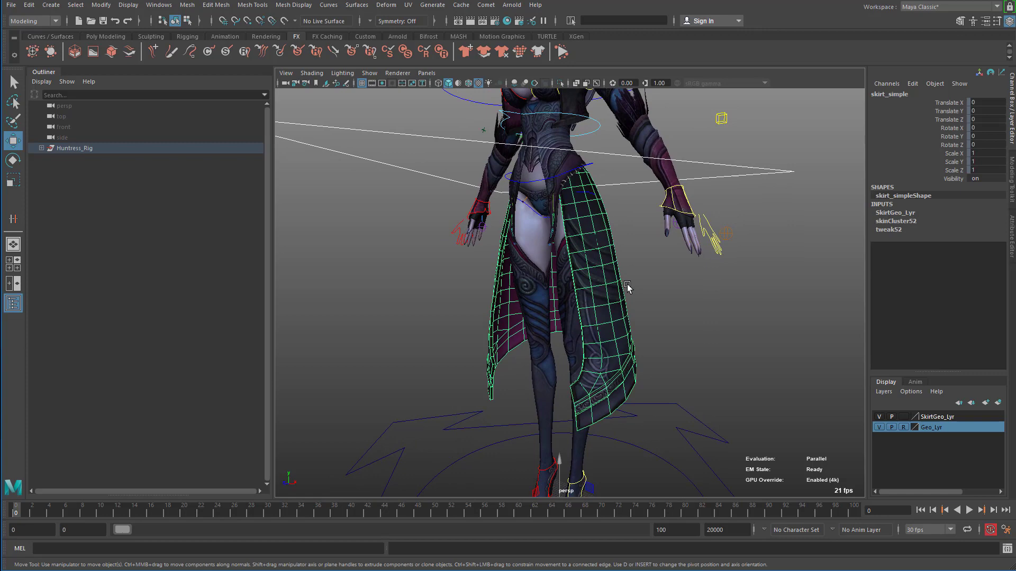
left_click_drag(676, 307, 624, 310, "alt")
key("ctrl+d")
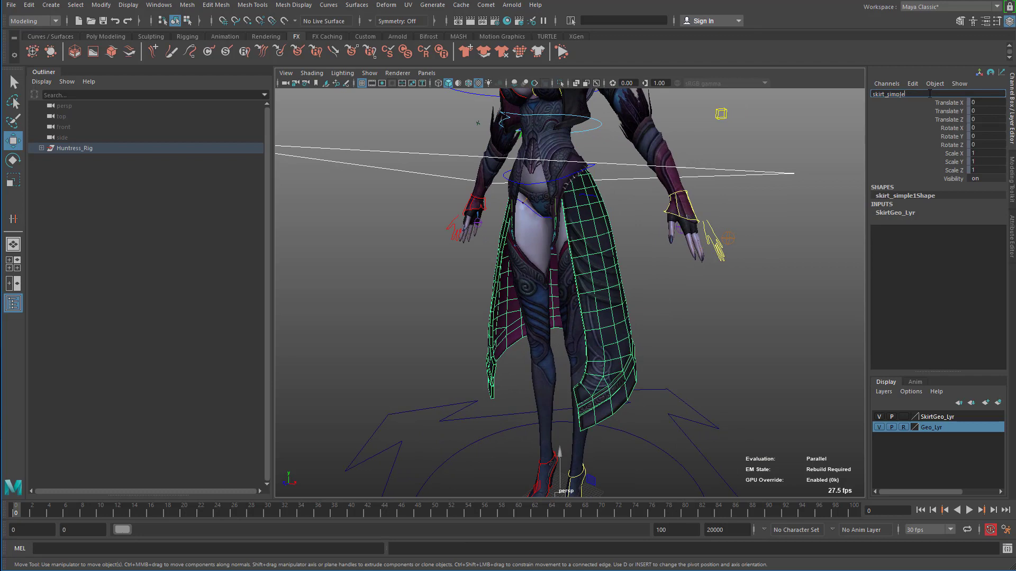
key("Return")
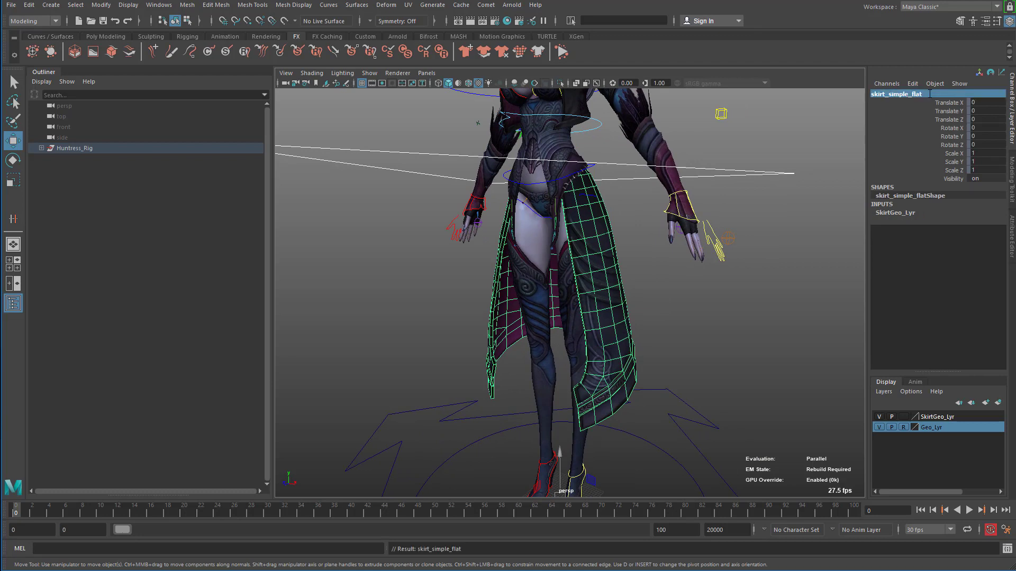
Unparent skirt_simple_flat from the rig hierarchy and clear the selection.
left_click(28, 7)
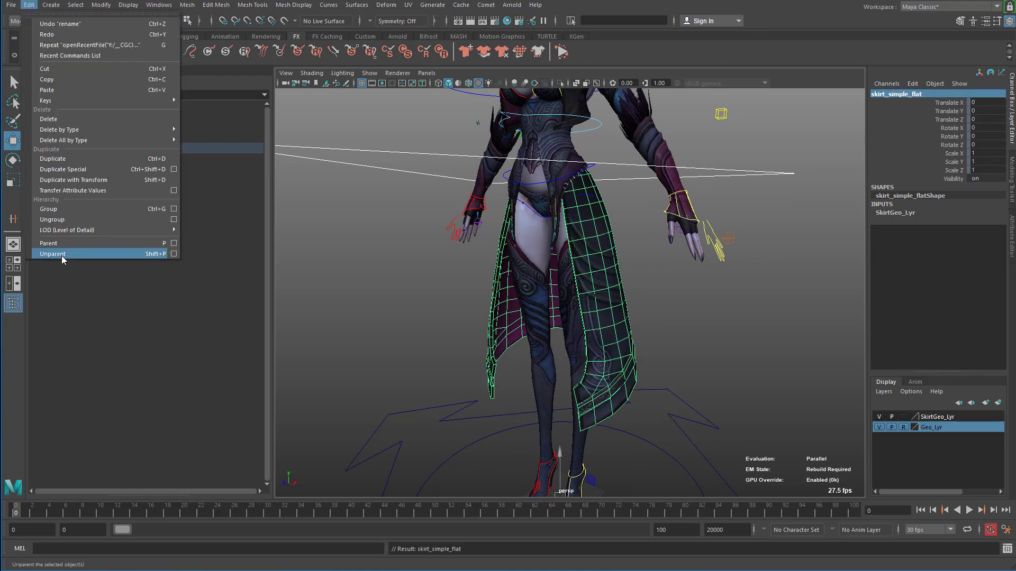
left_click(63, 254)
left_click_drag(601, 316, 585, 320, "alt")
left_click(719, 352)
key("q")
left_click_drag(719, 310, 663, 287, "alt")
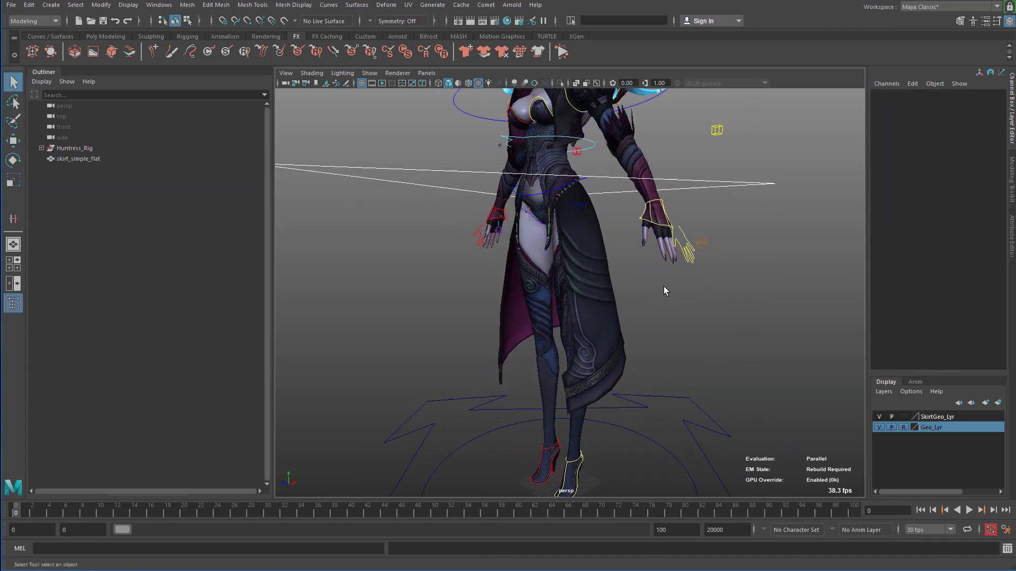
Select the unparented skirt_simple_flat mesh and frame the skirt from the front.
left_click(80, 159)
right_click_drag(550, 318, 573, 325, "alt")
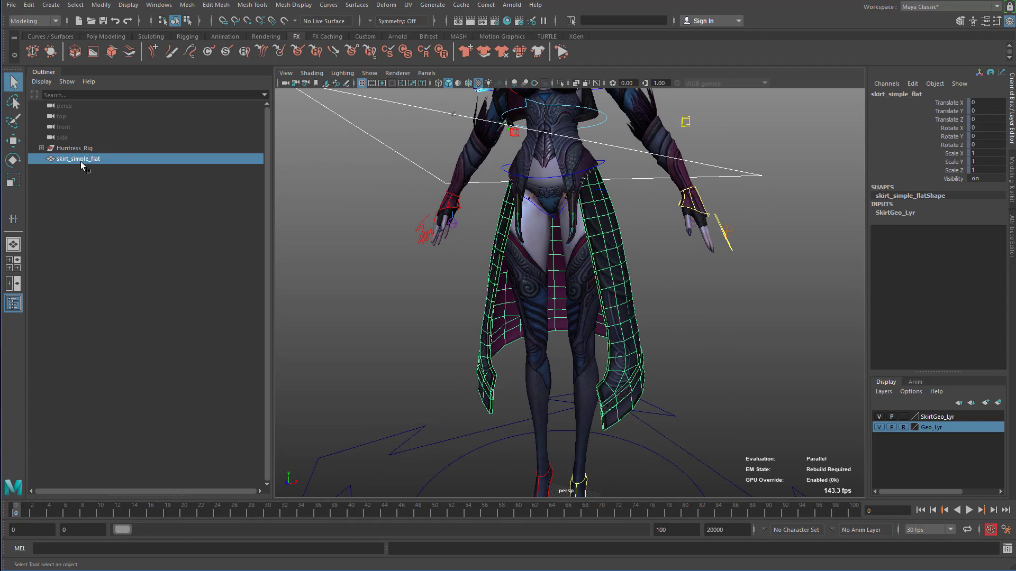
left_click_drag(472, 250, 472, 271, "alt")
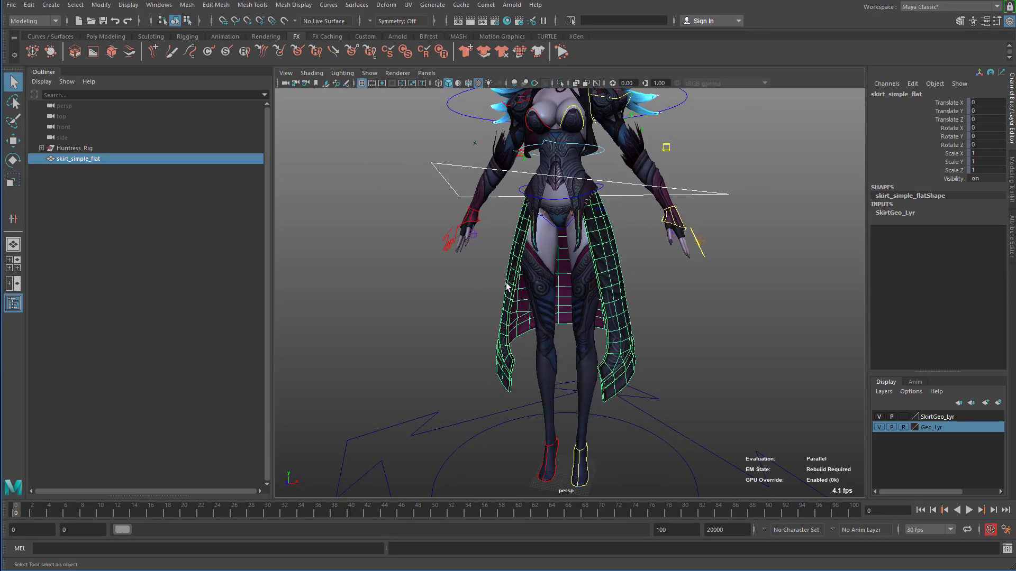
Isolate skirt_simple_flat and open the UV Editor, positioned so the skirt mesh and its UVs are both visible.
key("ctrl+1")
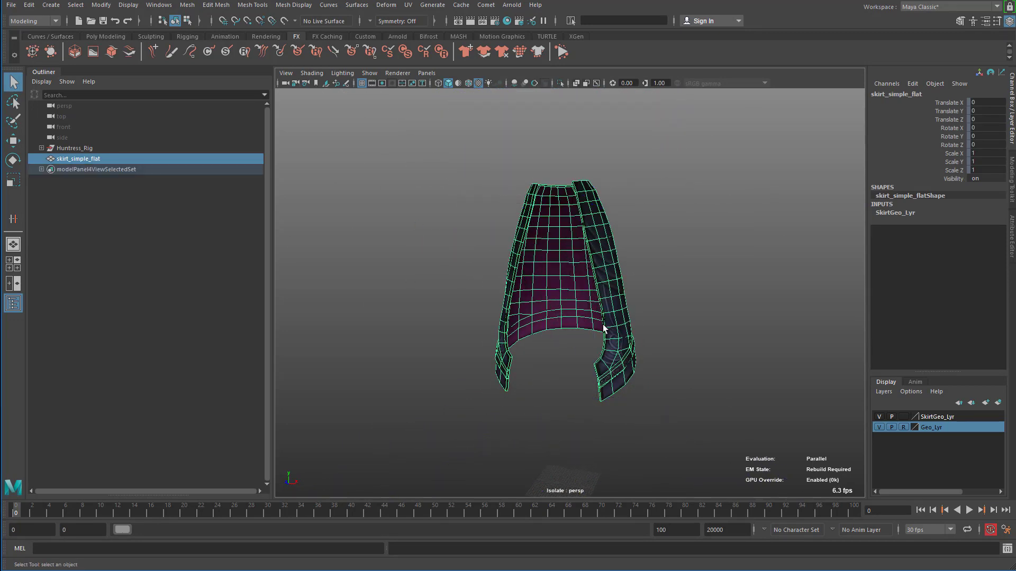
left_click_drag(548, 310, 645, 323, "alt")
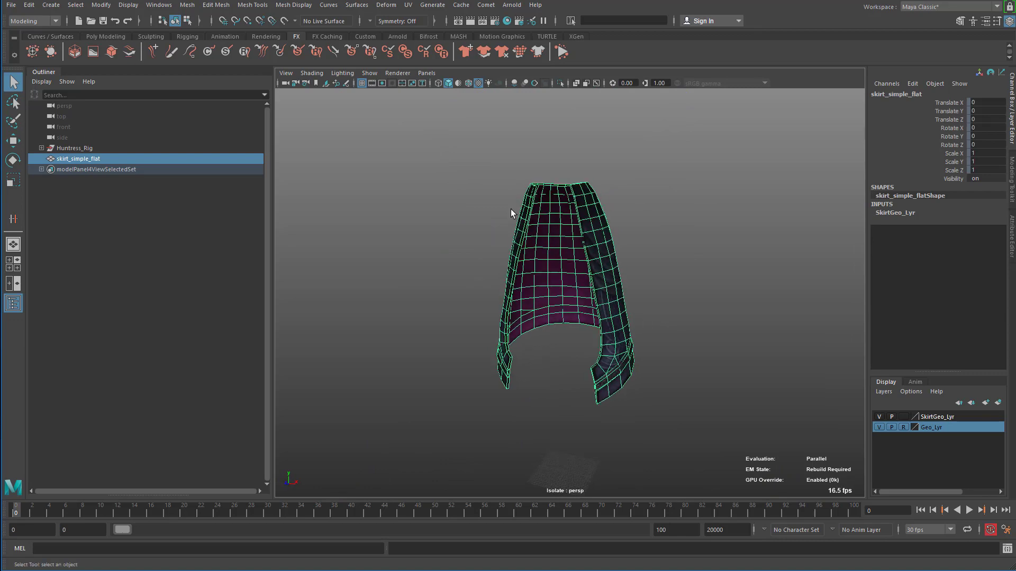
left_click(157, 7)
mouse_move(180, 52)
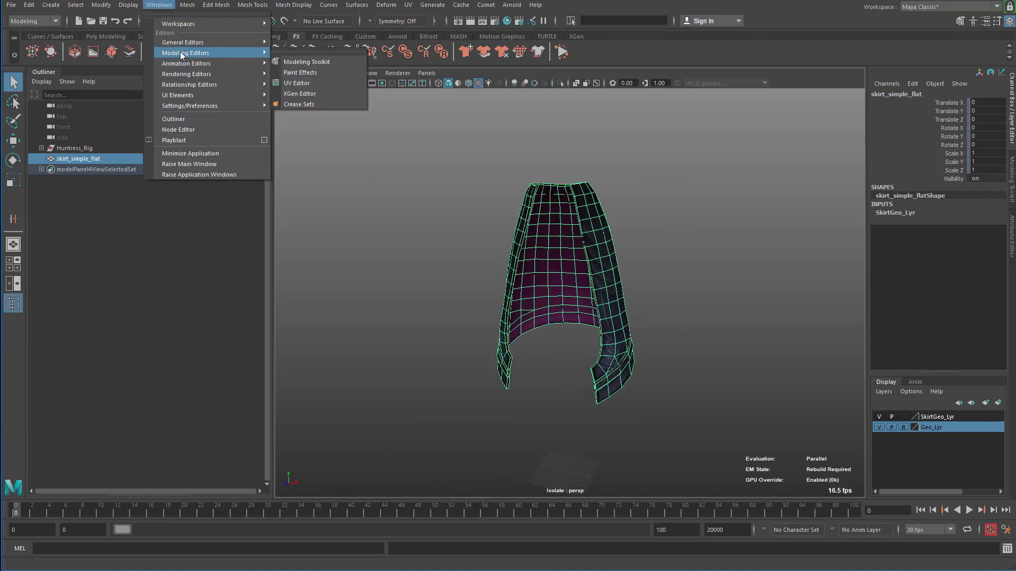
left_click(331, 84)
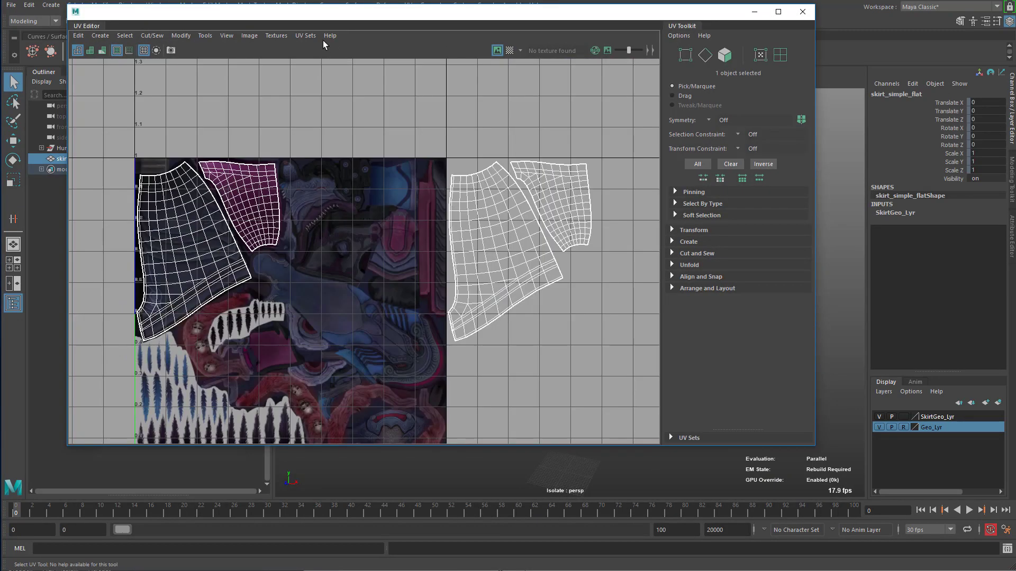
left_click_drag(329, 19, 875, 43)
left_click_drag(777, 39, 761, 39)
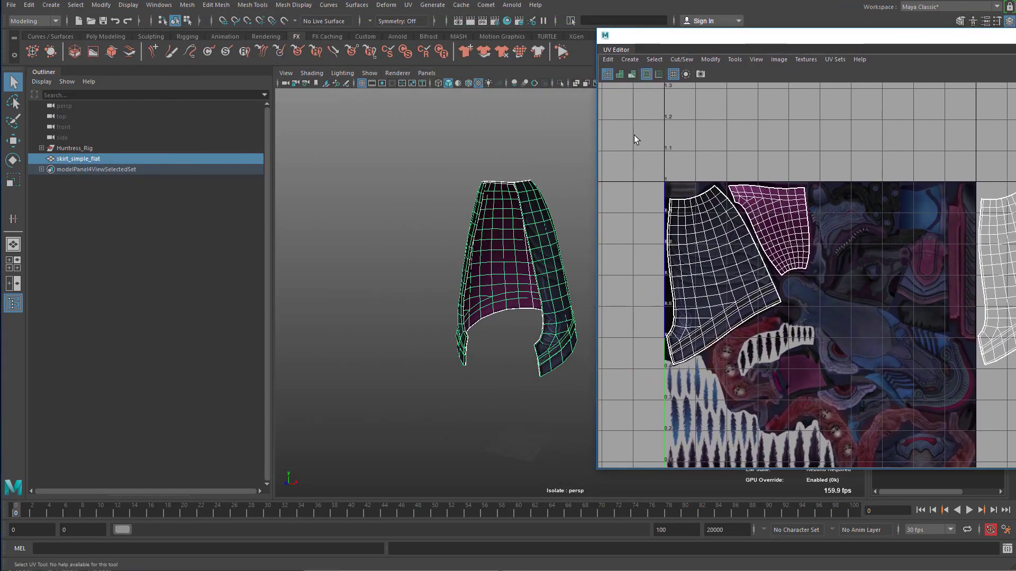
middle_click_drag(479, 233, 377, 211, "alt")
left_click_drag(780, 39, 669, 59)
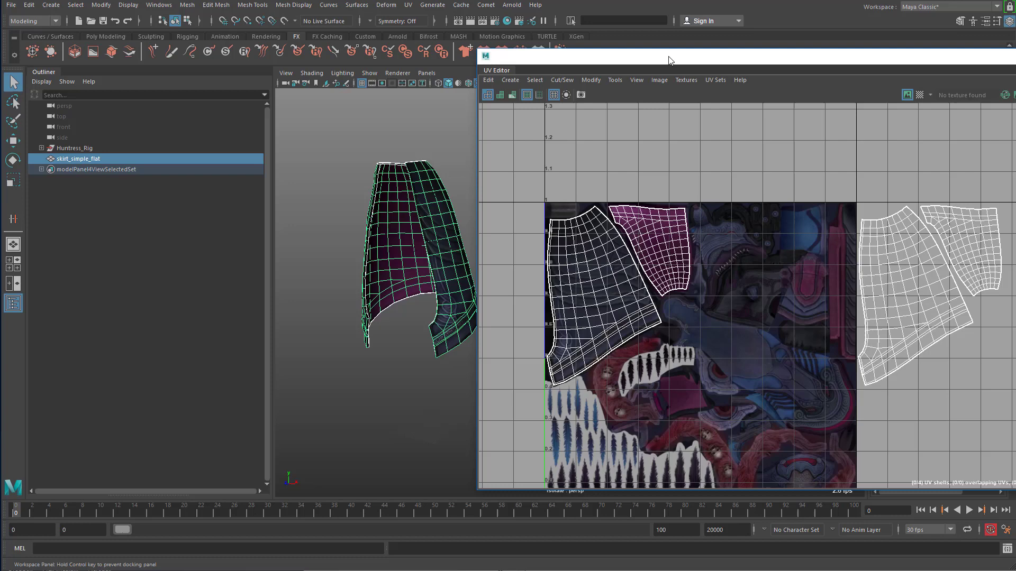
Examine the outer and lining UV shells of skirt_simple_flat and compare them with the corresponding parts of the mesh.
middle_click_drag(688, 242, 752, 235, "alt")
right_click_drag(605, 270, 772, 300, "alt")
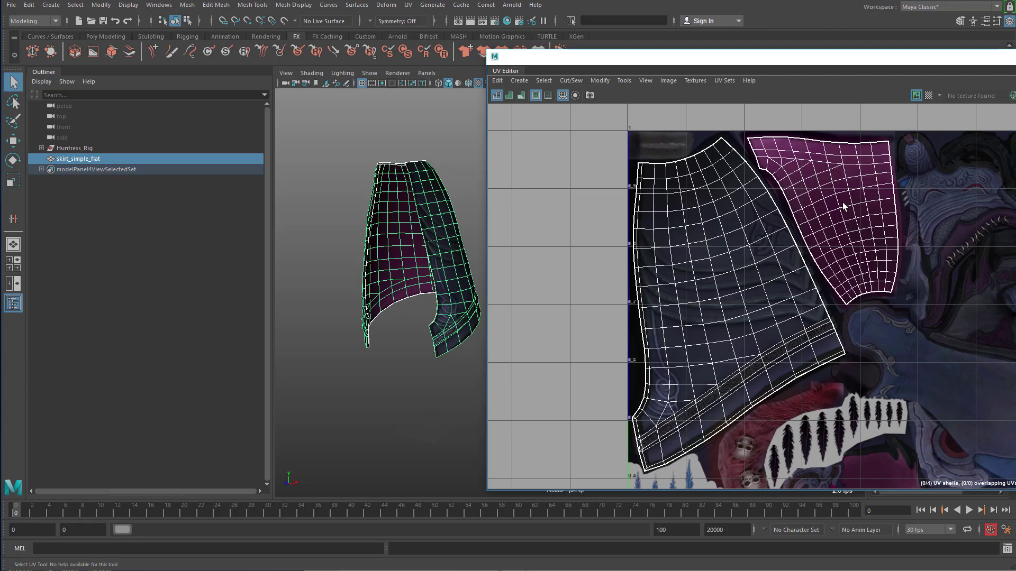
left_click_drag(390, 308, 329, 304, "alt")
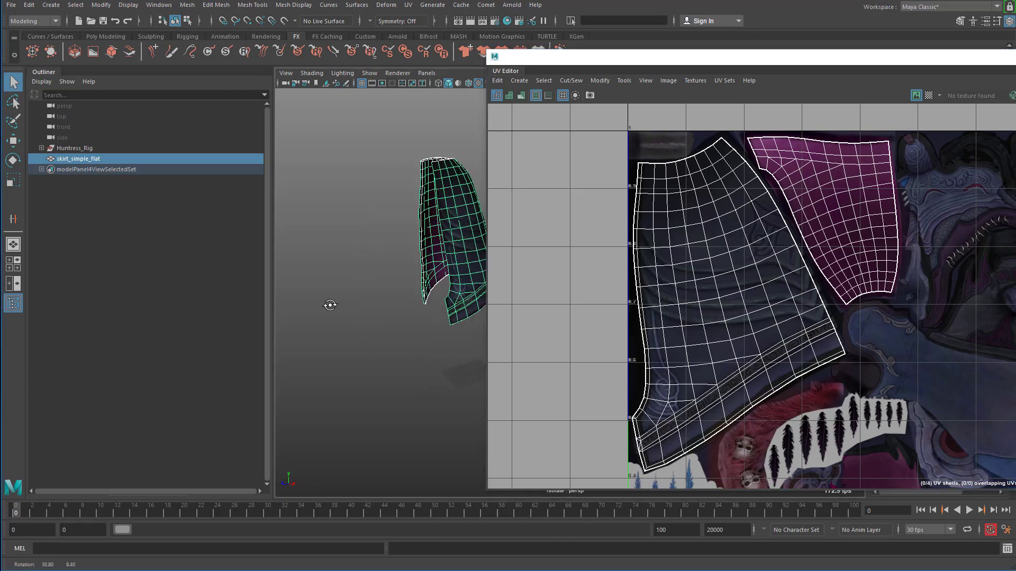
middle_click_drag(439, 253, 373, 280, "alt")
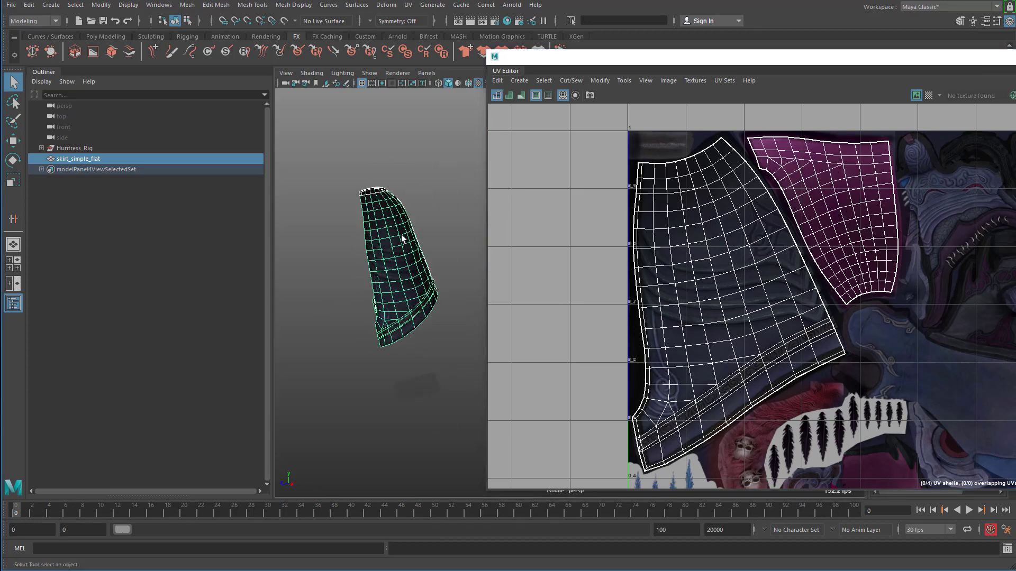
right_click_drag(826, 272, 613, 246, "alt")
left_click_drag(318, 264, 433, 266, "alt")
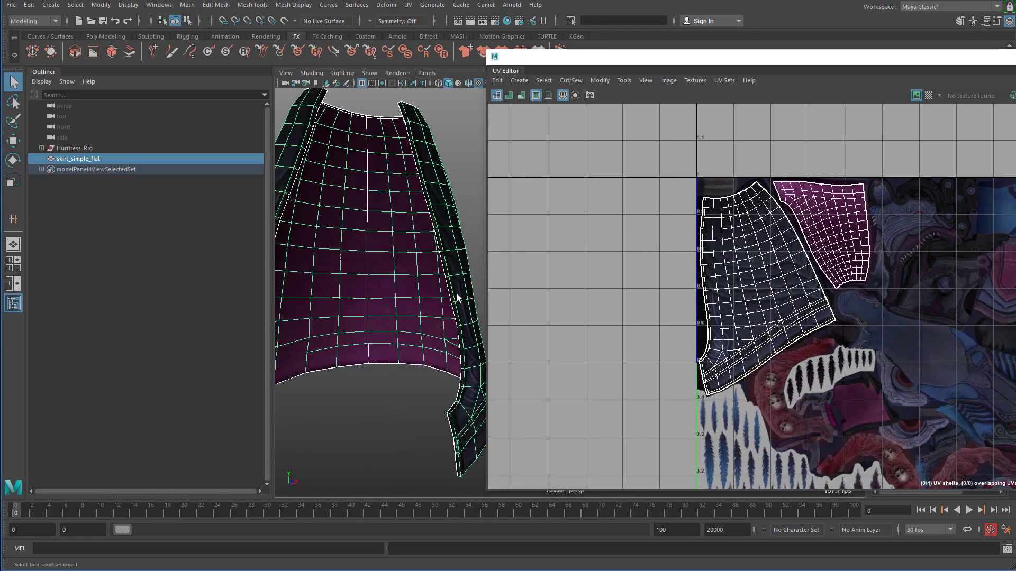
right_click_drag(453, 392, 359, 331, "alt")
middle_click_drag(453, 291, 415, 308, "alt")
left_click_drag(415, 308, 370, 286, "alt")
right_click_drag(881, 262, 816, 250, "alt")
middle_click_drag(816, 249, 784, 242, "alt")
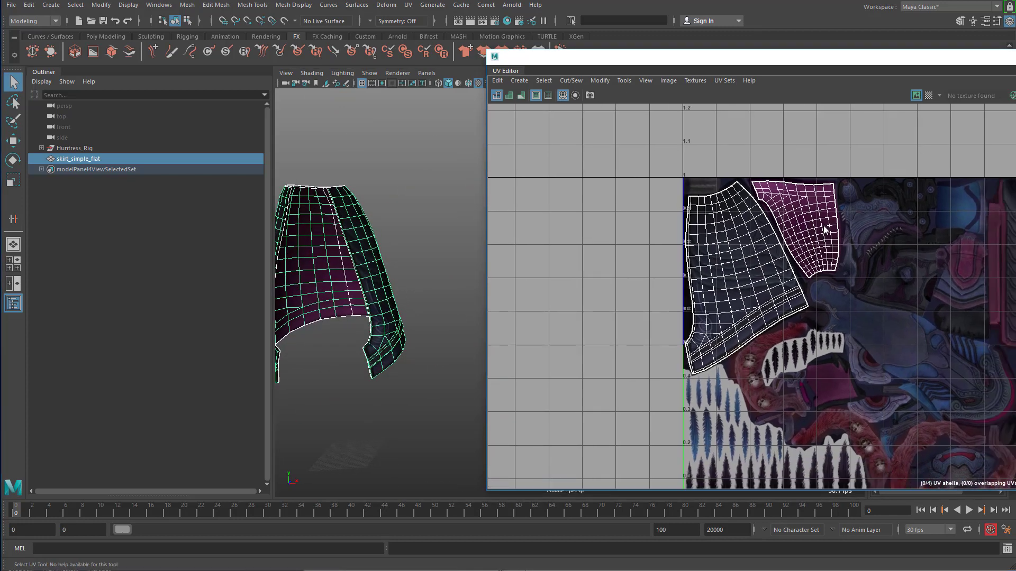
Select the UV shells of the skirt's purple lining, convert the selection to faces, and delete them.
key("F11")
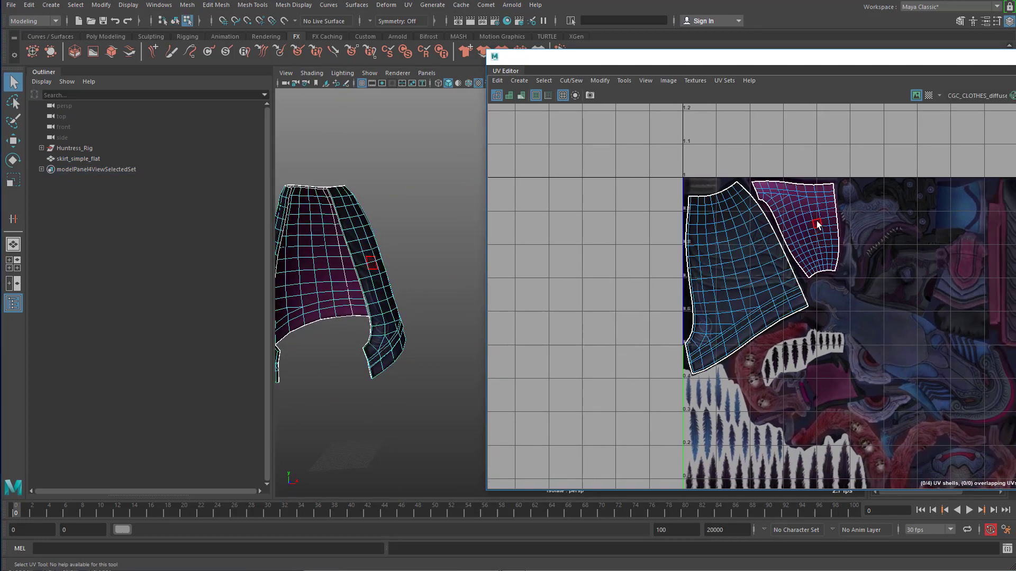
right_click_drag(816, 224, 834, 227)
middle_click_drag(879, 251, 718, 234, "alt")
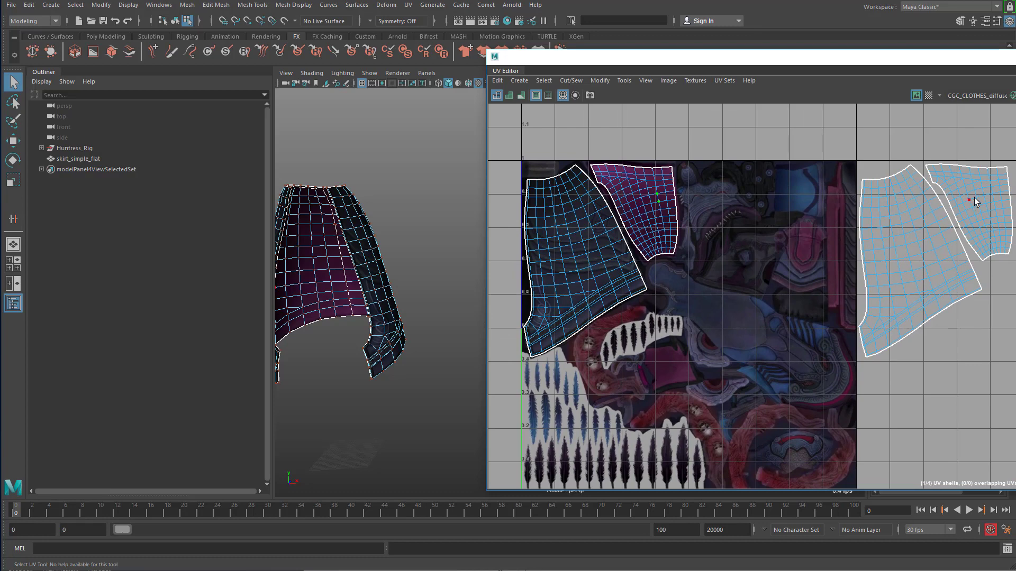
middle_click_drag(909, 305, 923, 281, "alt")
scroll(923, 281, "down", 1)
middle_click_drag(835, 357, 877, 281, "alt")
middle_click_drag(765, 221, 767, 381, "alt")
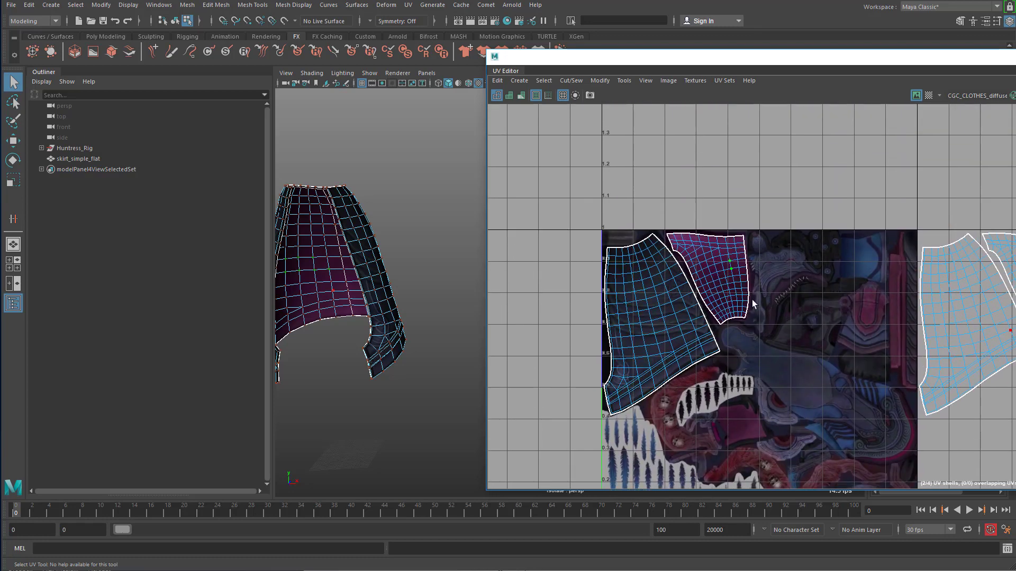
right_click(769, 268, "ctrl")
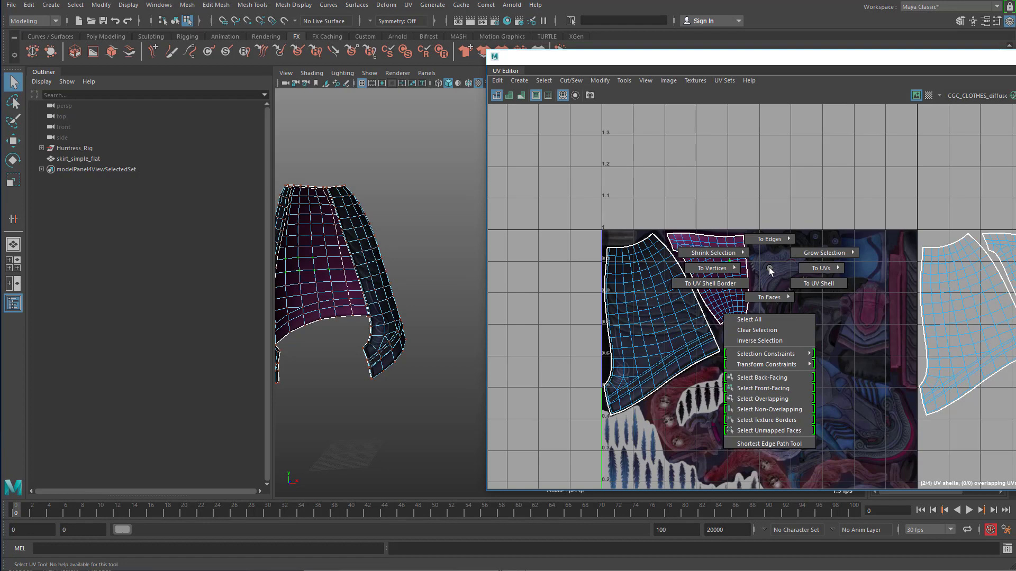
left_click(797, 285)
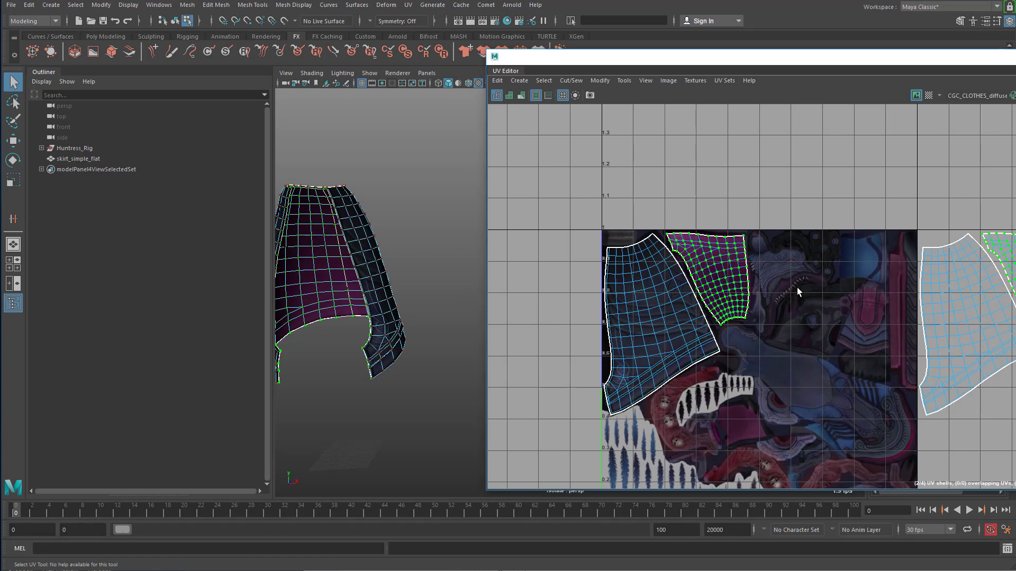
right_click(772, 253, "ctrl")
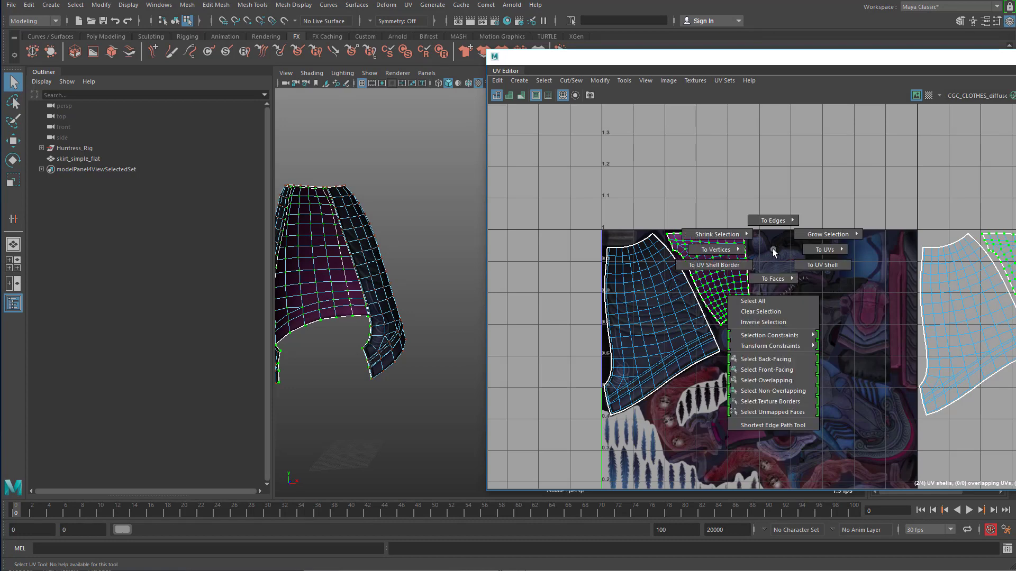
left_click(777, 314)
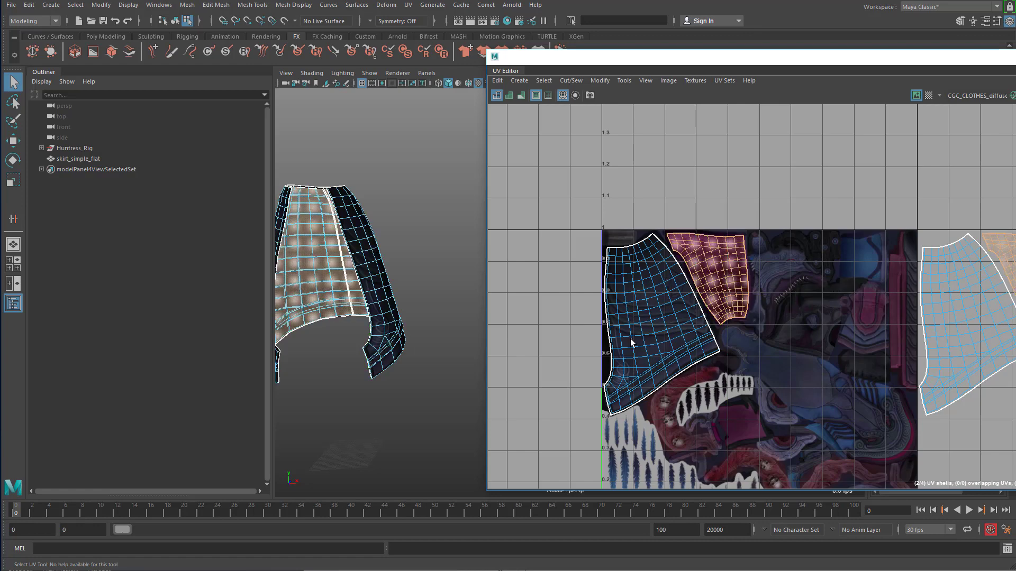
middle_click_drag(368, 321, 414, 331, "alt")
left_click(411, 331)
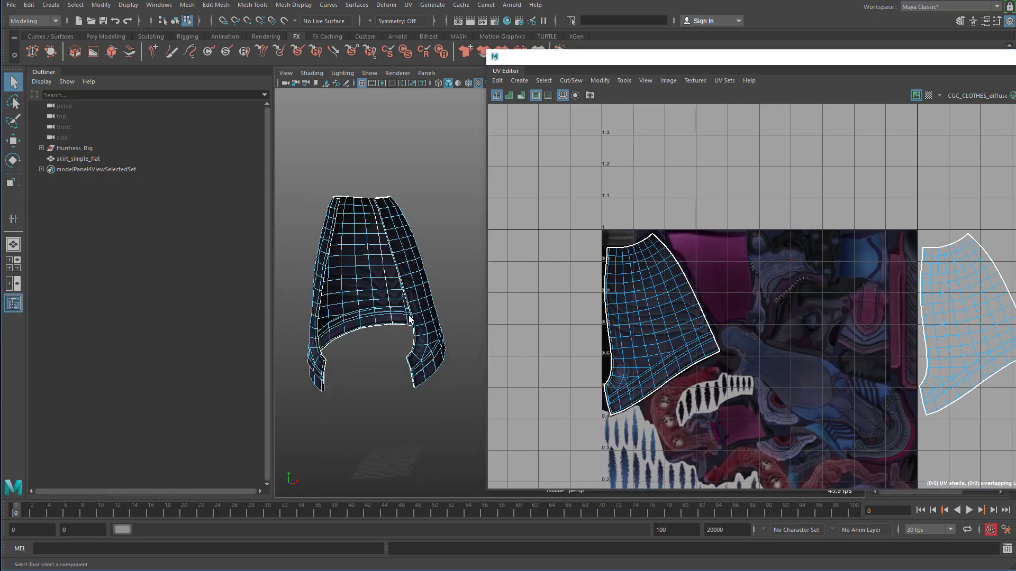
Move the UV Editor aside and delete the narrow thickness face strips along both vertical front edges of the skirt.
right_click_drag(386, 312, 476, 294, "alt")
left_click_drag(477, 295, 387, 286, "alt")
left_click_drag(661, 59, 924, 97)
middle_click_drag(493, 272, 656, 273, "alt")
right_click_drag(534, 280, 605, 291, "alt")
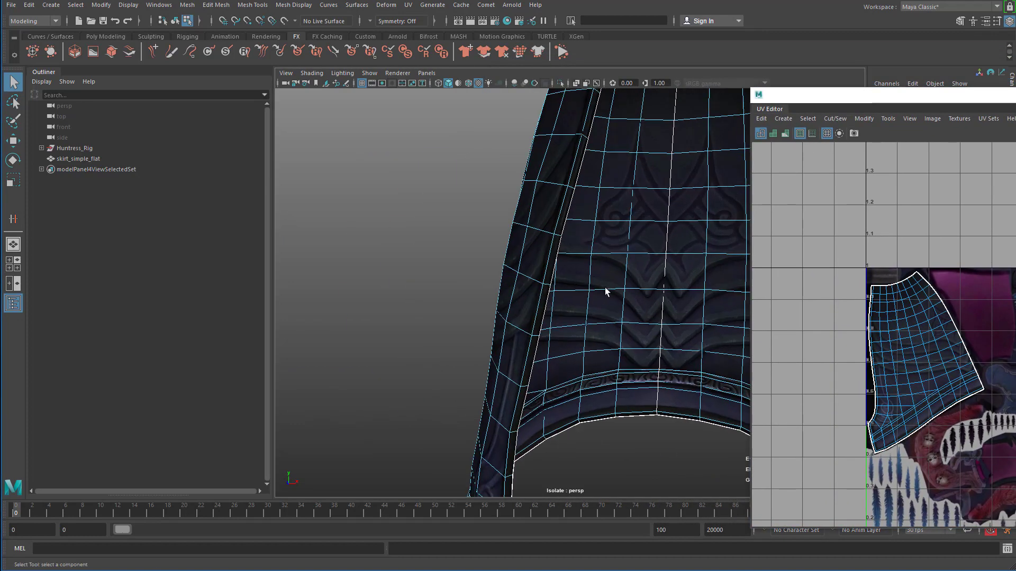
left_click_drag(605, 291, 373, 262, "alt")
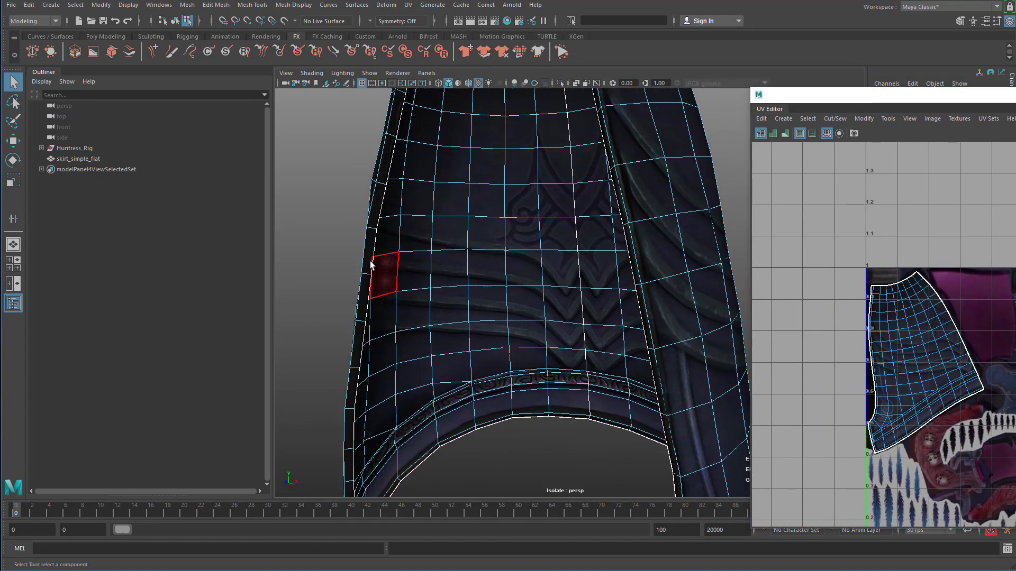
double_click(365, 293, "shift")
right_click_drag(471, 292, 408, 281, "alt")
left_click_drag(408, 281, 494, 293, "alt")
right_click_drag(494, 292, 596, 306, "alt")
middle_click_drag(596, 306, 648, 306, "alt")
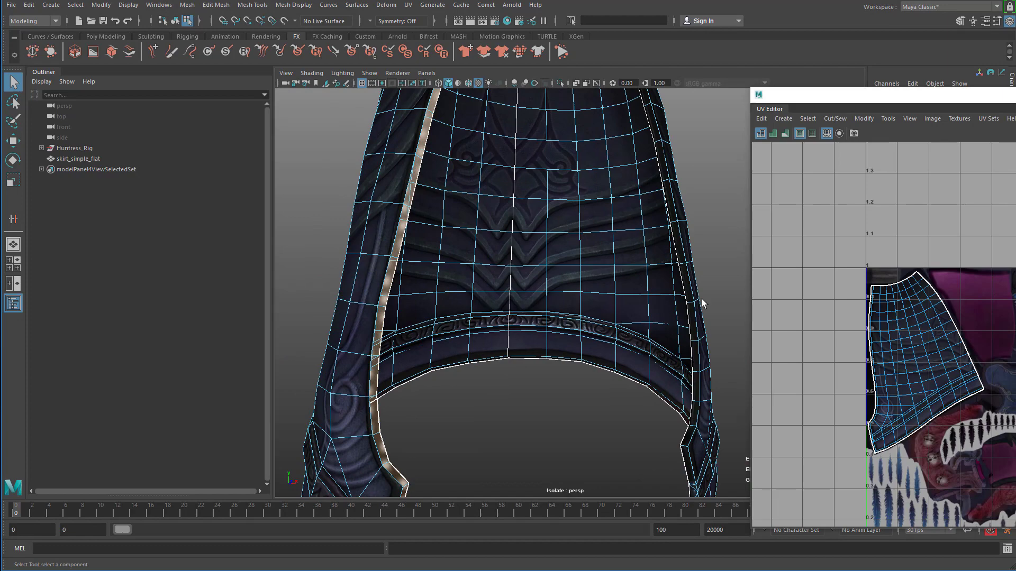
double_click(694, 321, "shift")
right_click_drag(693, 324, 595, 354, "alt")
middle_click_drag(596, 355, 616, 310, "alt")
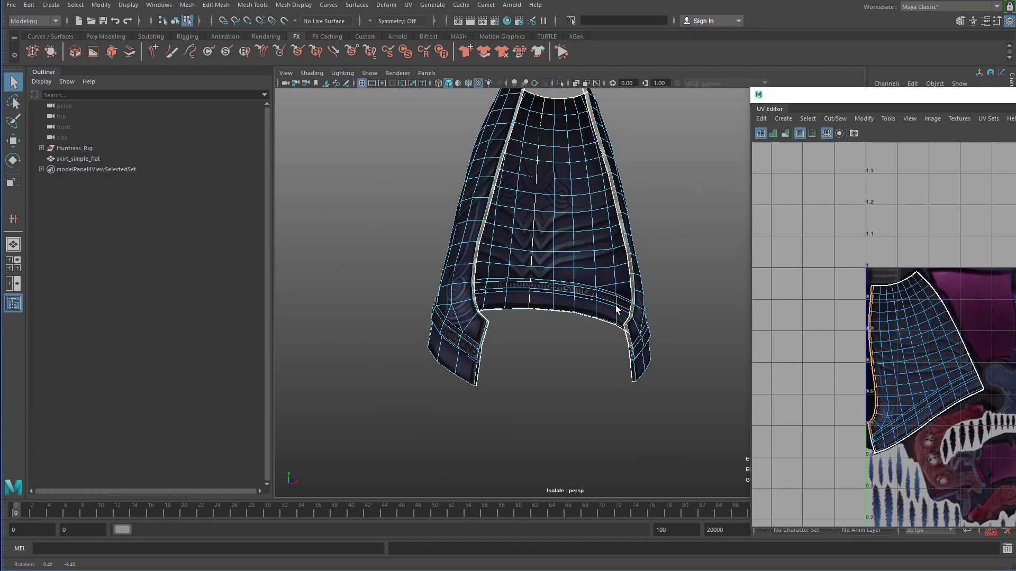
left_click_drag(617, 311, 587, 312, "alt")
right_click_drag(587, 312, 711, 348, "alt")
middle_click_drag(711, 349, 679, 337, "alt")
left_click_drag(679, 338, 592, 334, "alt")
Select the thin face loop along the skirt's lower hem and delete it.
left_click_drag(577, 394, 588, 312, "alt")
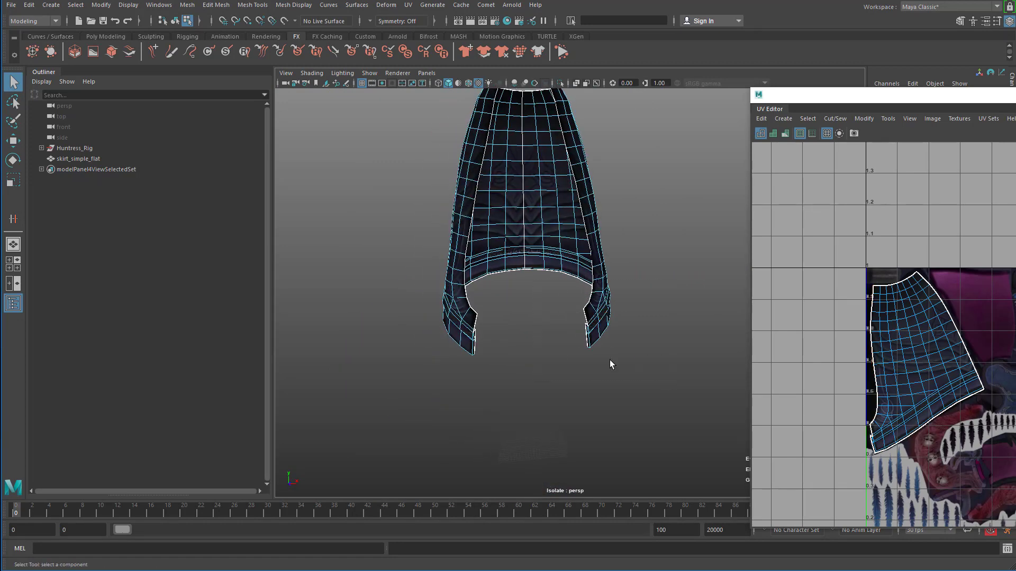
right_click_drag(609, 360, 645, 344, "alt")
left_click_drag(645, 344, 559, 338, "alt")
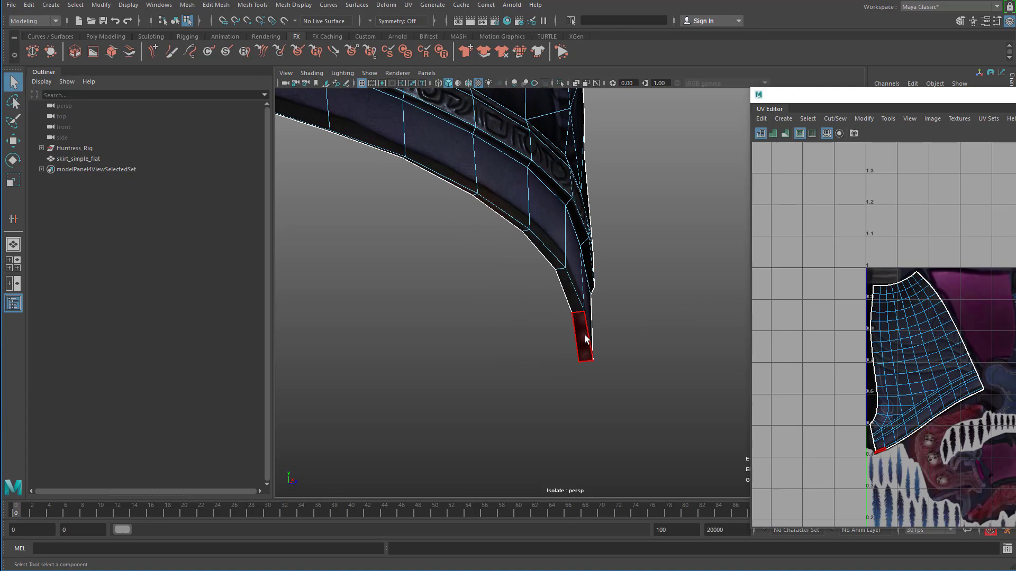
double_click(573, 305, "shift")
right_click_drag(466, 294, 383, 286, "alt")
left_click_drag(534, 296, 420, 307, "alt")
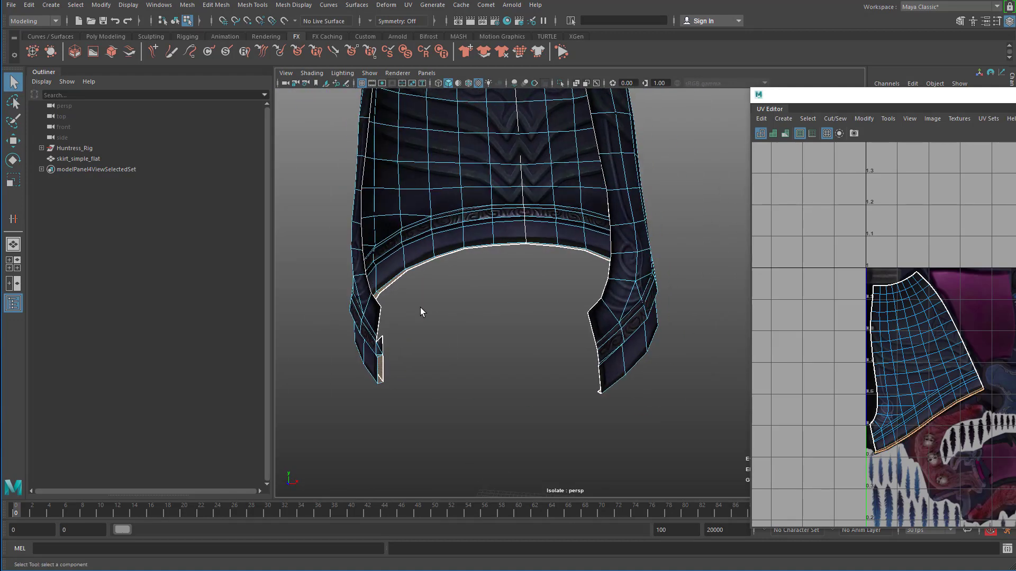
key("Delete")
scroll(411, 310, "up", 4)
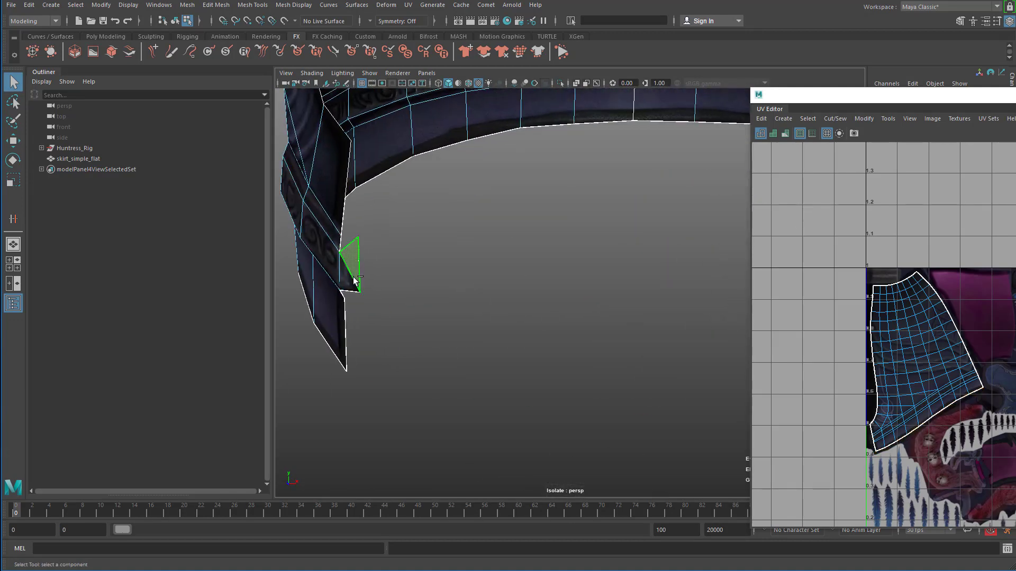
scroll(354, 265, "down", 5)
left_click_drag(353, 265, 434, 345, "alt")
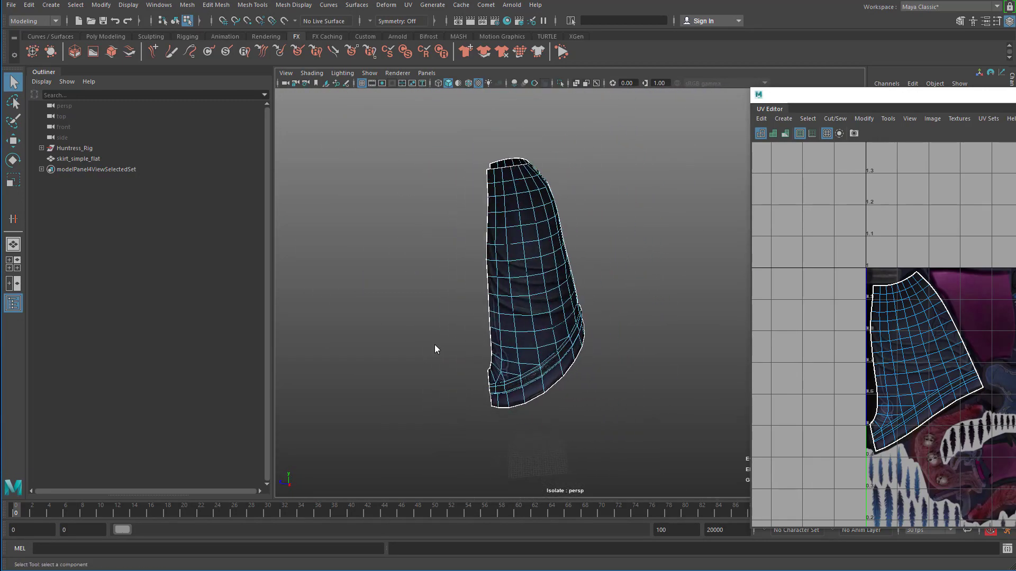
Return to object selection with skirt_simple_flat selected and minimize the UV Editor.
key("F8")
left_click(607, 300)
left_click(95, 159)
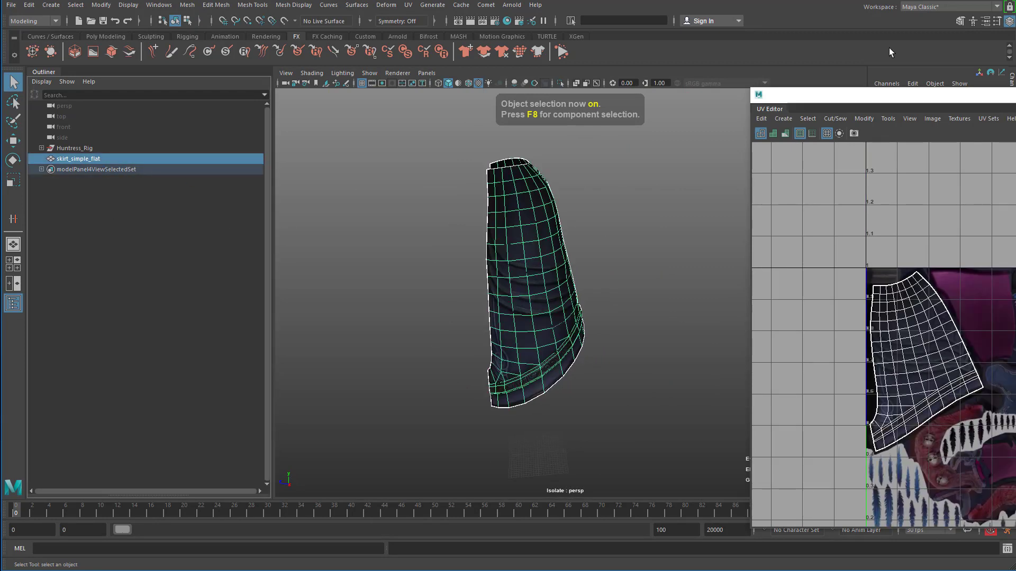
left_click_drag(826, 99, 393, 124)
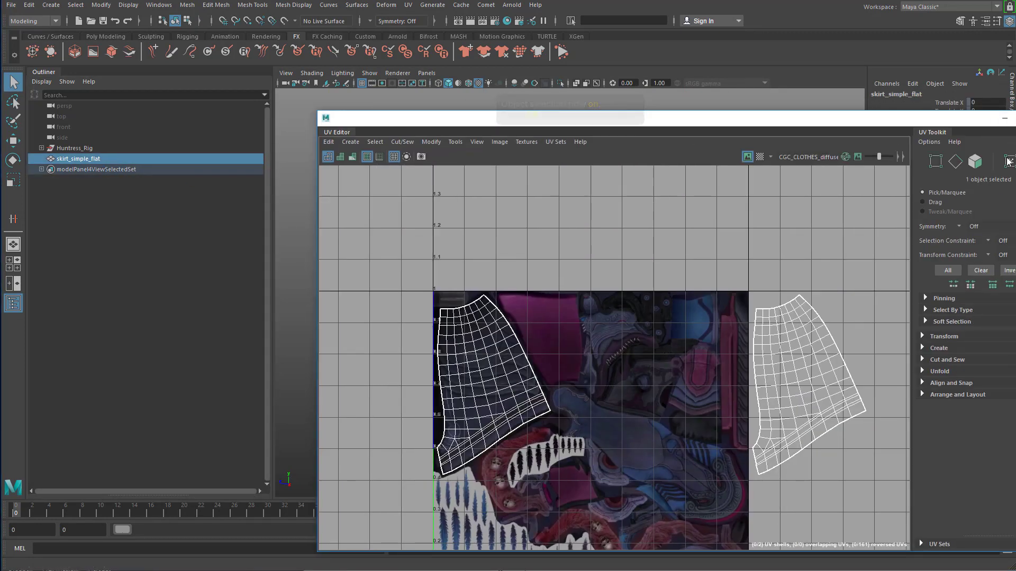
left_click(1004, 117)
Inspect the single-sided skirt, exit isolation to show the full character, and select the original skirt_simple mesh.
left_click_drag(664, 281, 654, 228, "alt")
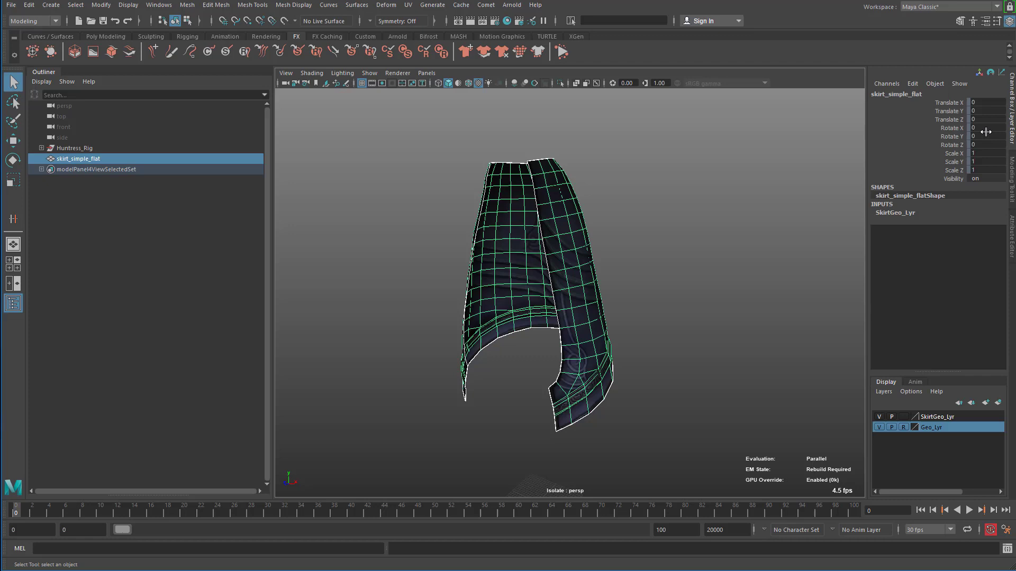
left_click_drag(677, 299, 688, 292, "alt")
right_click_drag(688, 292, 642, 293, "alt")
left_click(617, 308)
mouse_move(642, 292)
left_mouse_down("alt")
mouse_move(569, 317)
mouse_move(637, 296)
left_mouse_up("alt")
left_click(560, 318)
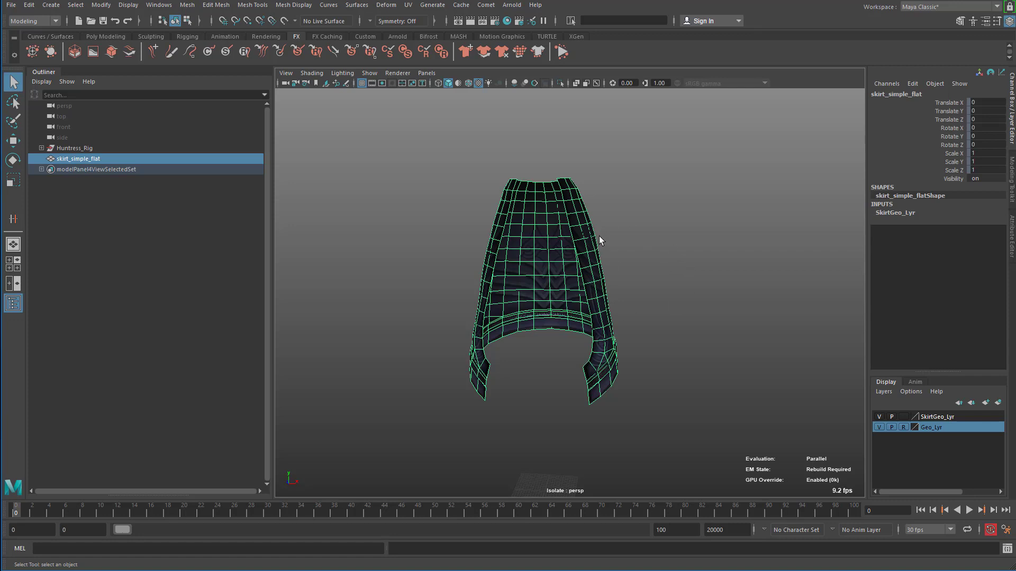
left_click_drag(540, 275, 591, 278, "alt")
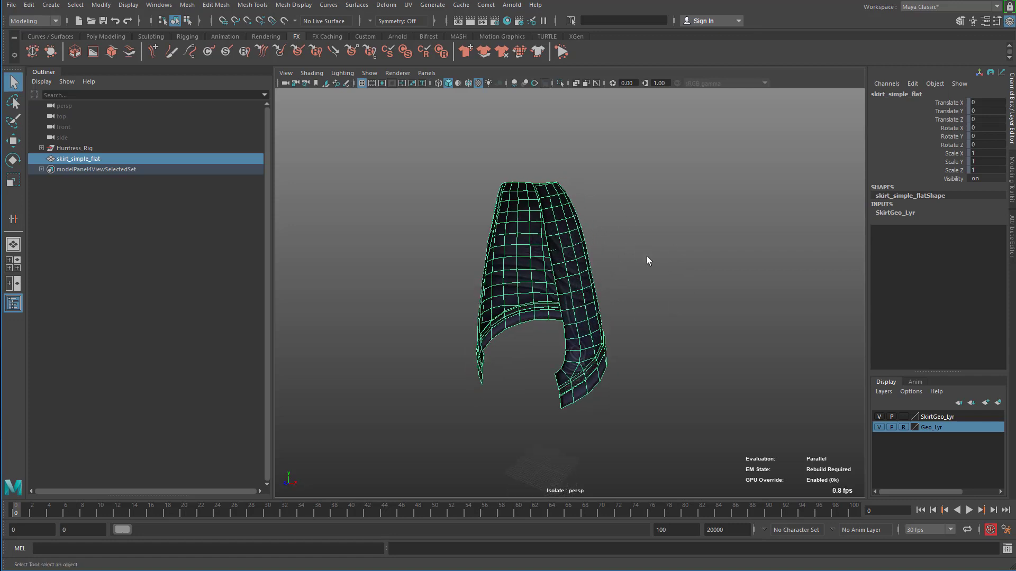
key("ctrl+1")
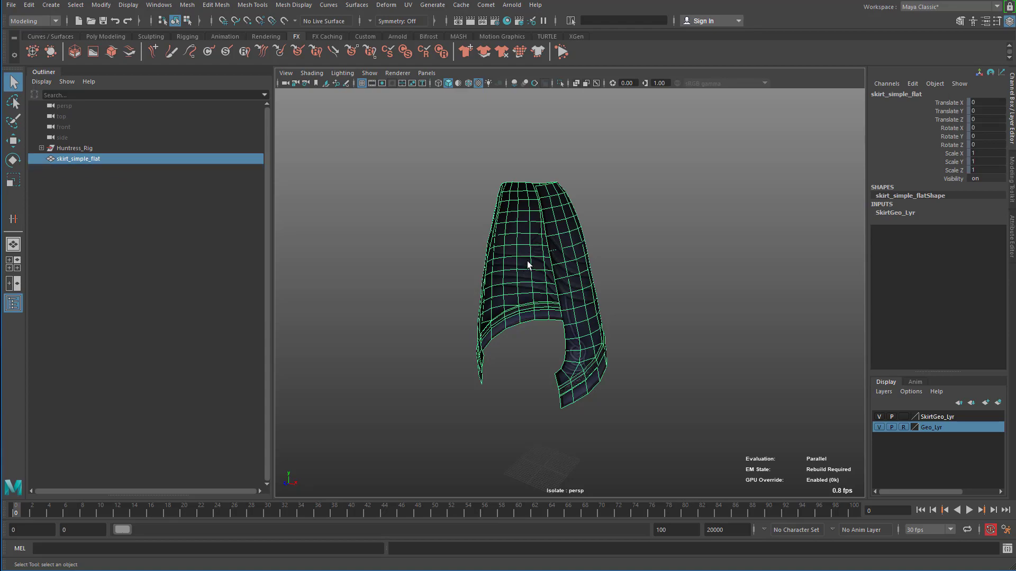
right_click_drag(527, 261, 656, 322, "alt")
left_click(656, 322)
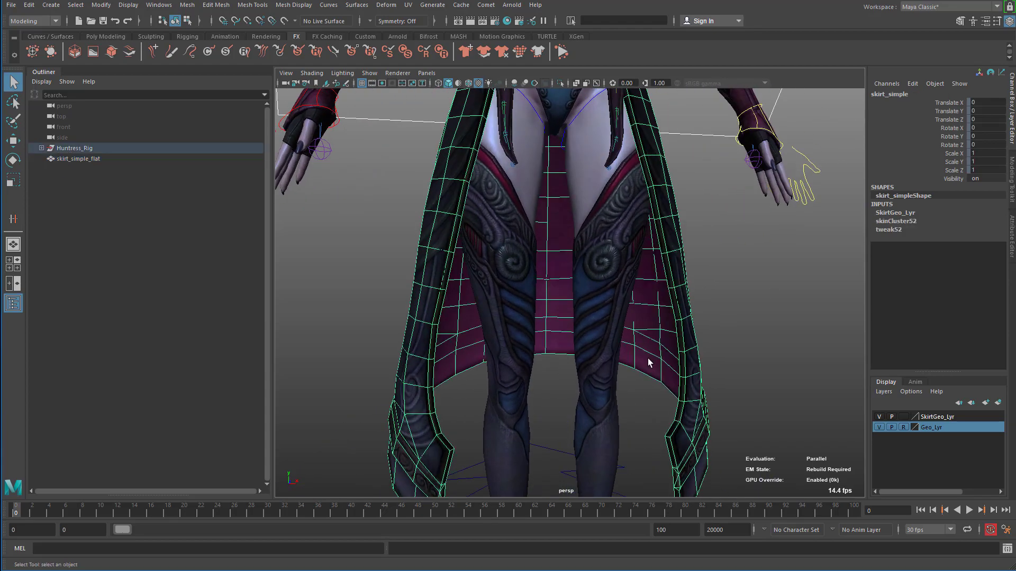
Examine the original skirt mesh on the character from the front and sides.
right_click_drag(647, 358, 491, 309, "alt")
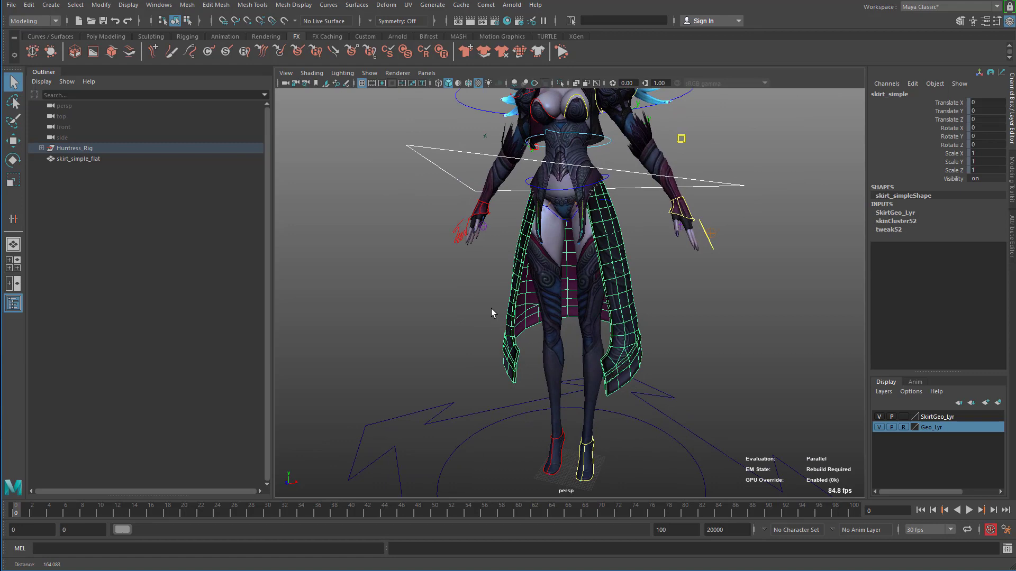
left_click_drag(491, 309, 512, 306, "alt")
right_click_drag(572, 283, 622, 294, "alt")
left_click_drag(592, 294, 696, 305, "alt")
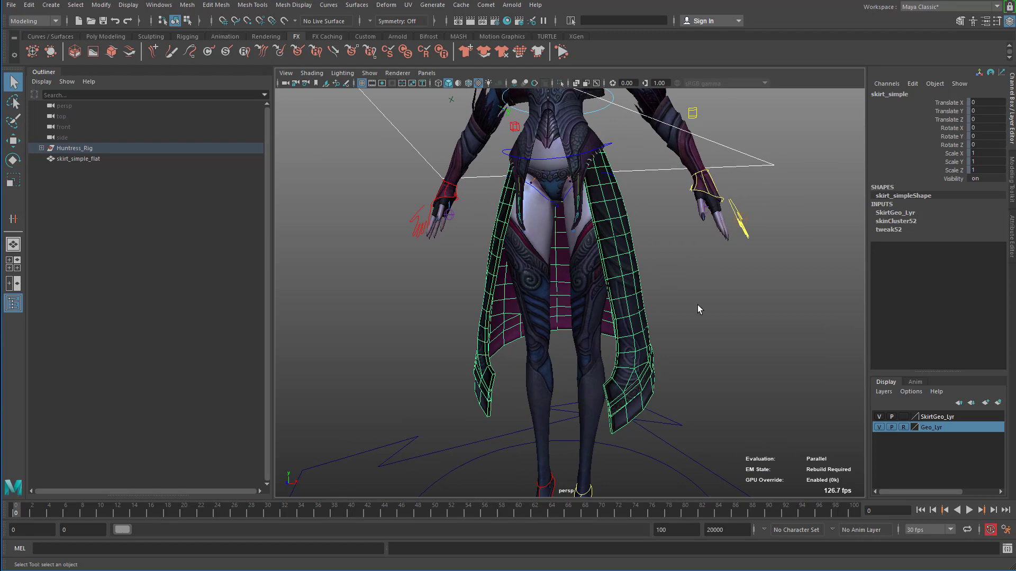
mouse_move(698, 305)
left_mouse_down("alt")
mouse_move(675, 321)
mouse_move(676, 340)
mouse_move(574, 322)
mouse_move(702, 309)
left_mouse_up("alt")
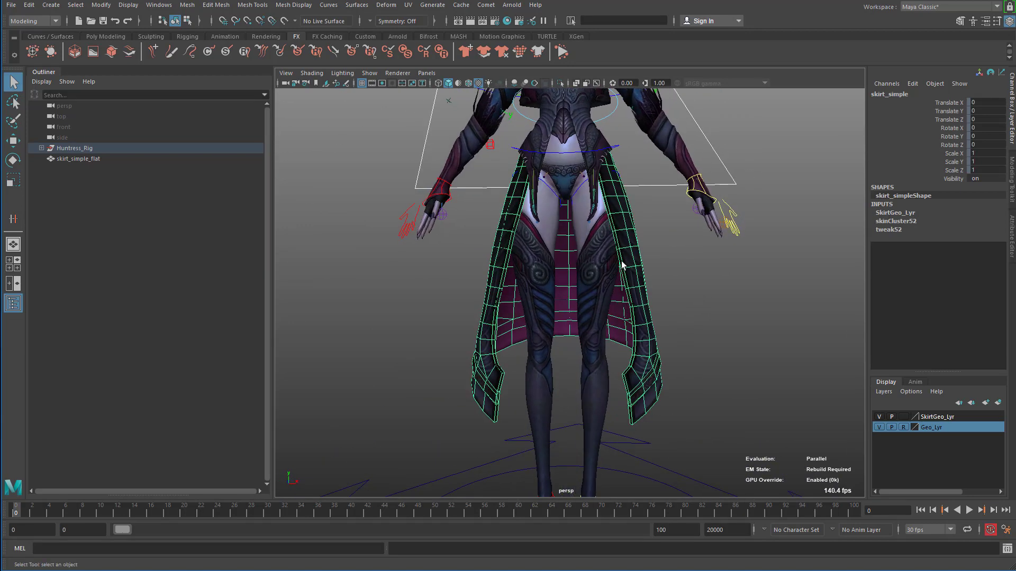
right_click_drag(640, 337, 635, 334, "alt")
left_click_drag(634, 334, 624, 335, "alt")
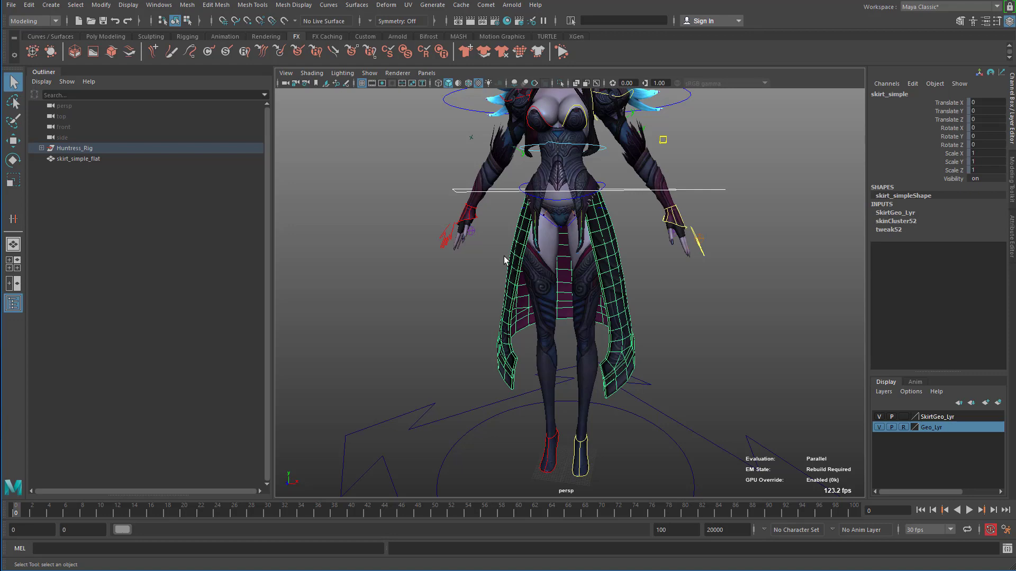
left_click_drag(593, 269, 576, 229, "alt")
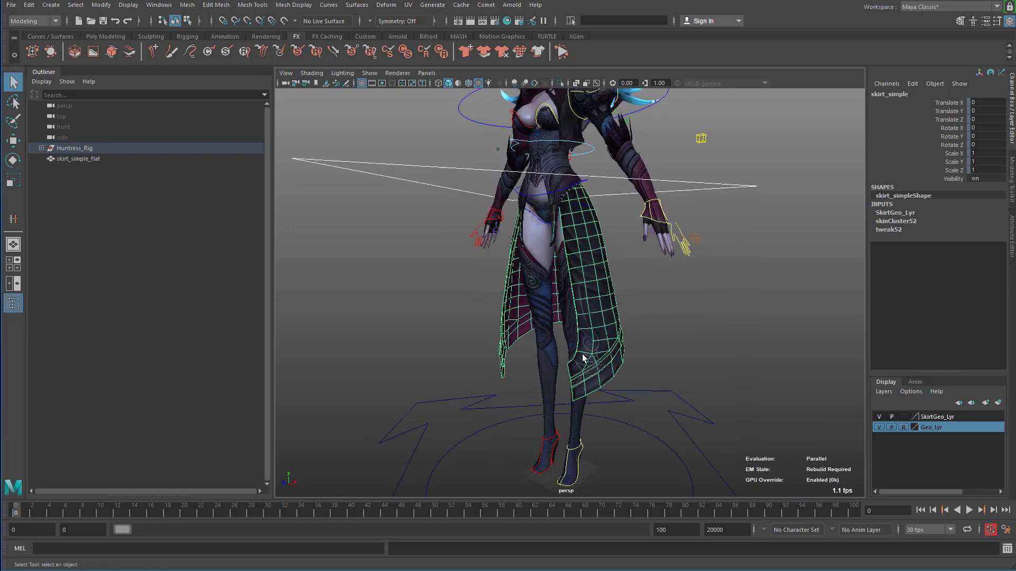
left_click_drag(572, 345, 567, 341, "alt")
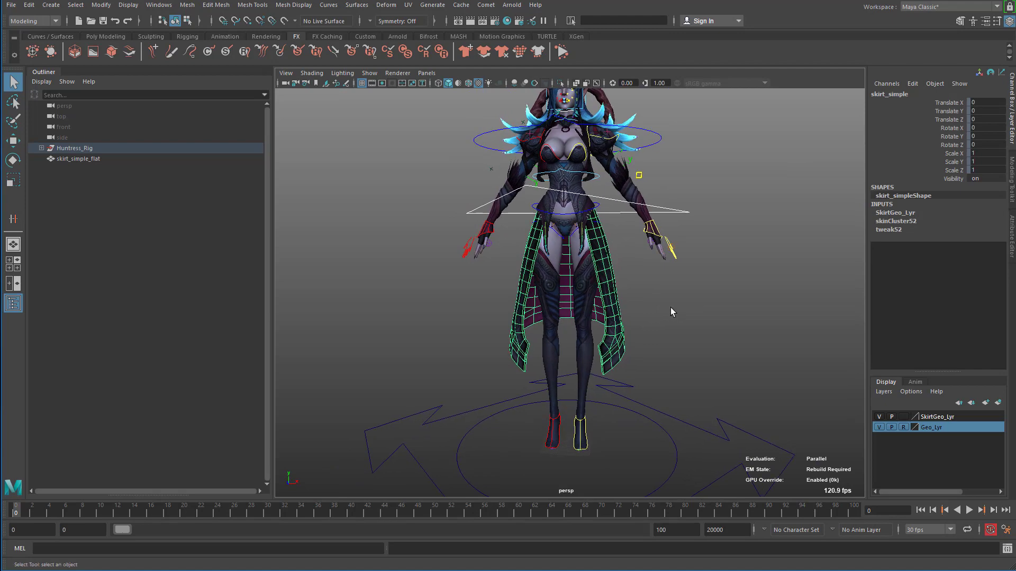
Isolate the original skirt_simple mesh, frame it in the view and clear the selection.
key("ctrl+1")
left_click_drag(681, 304, 782, 351, "alt")
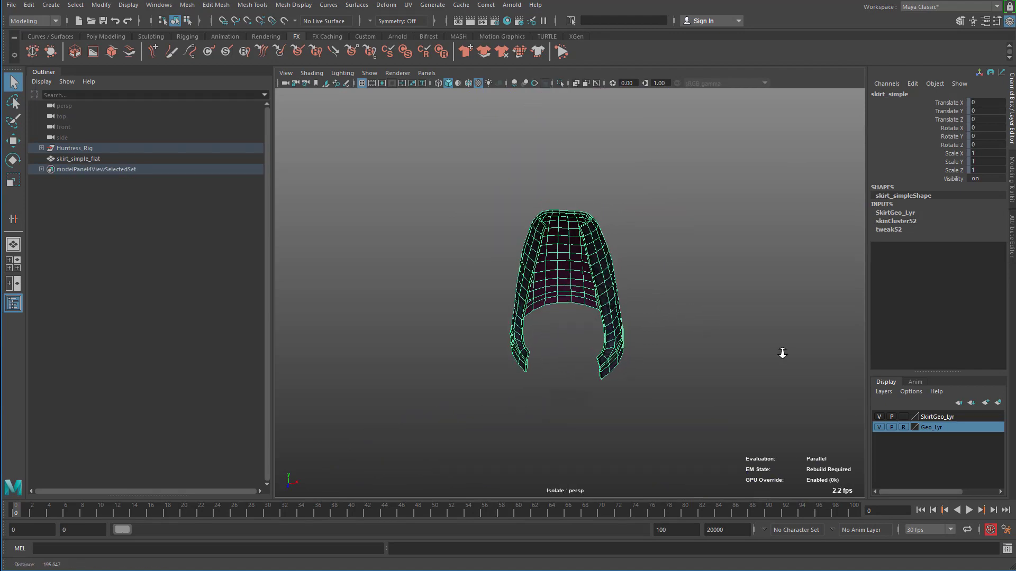
key("f")
scroll(773, 350, "down", 5)
left_click(655, 287)
left_click_drag(655, 287, 630, 256, "alt")
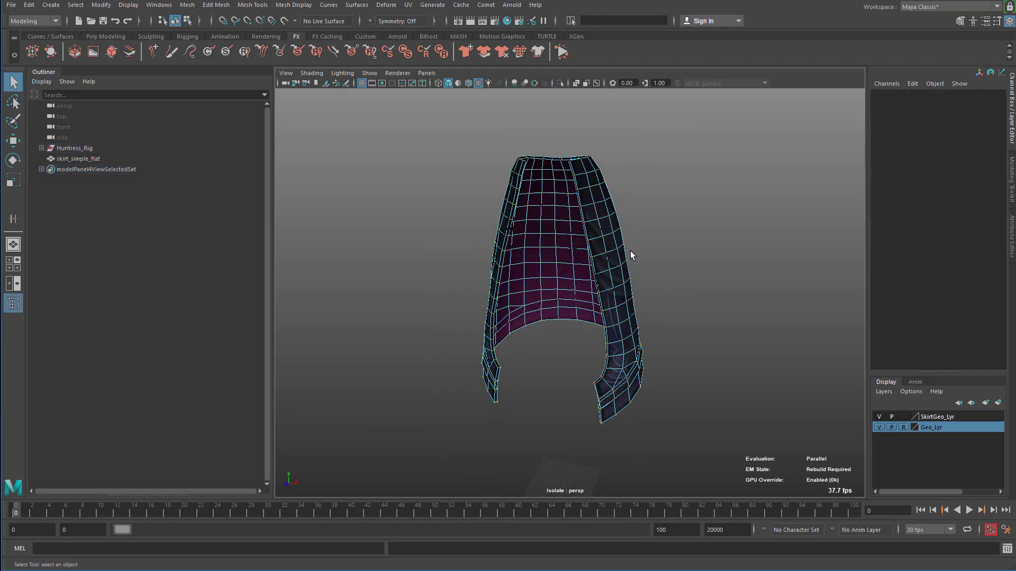
Select all vertices of the original skirt and select the joints that influence them.
left_click_drag(492, 207, 618, 262)
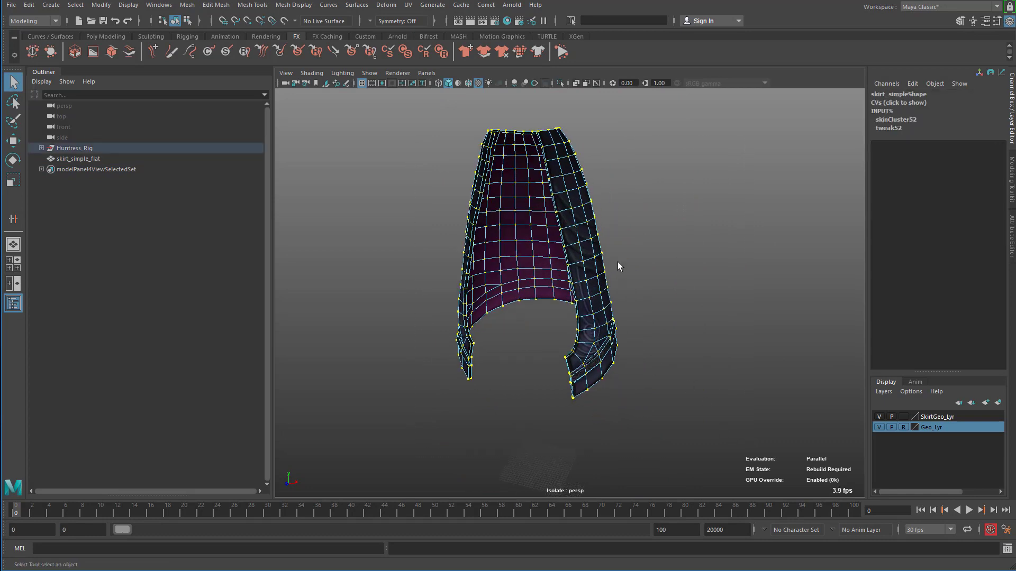
right_click(613, 219)
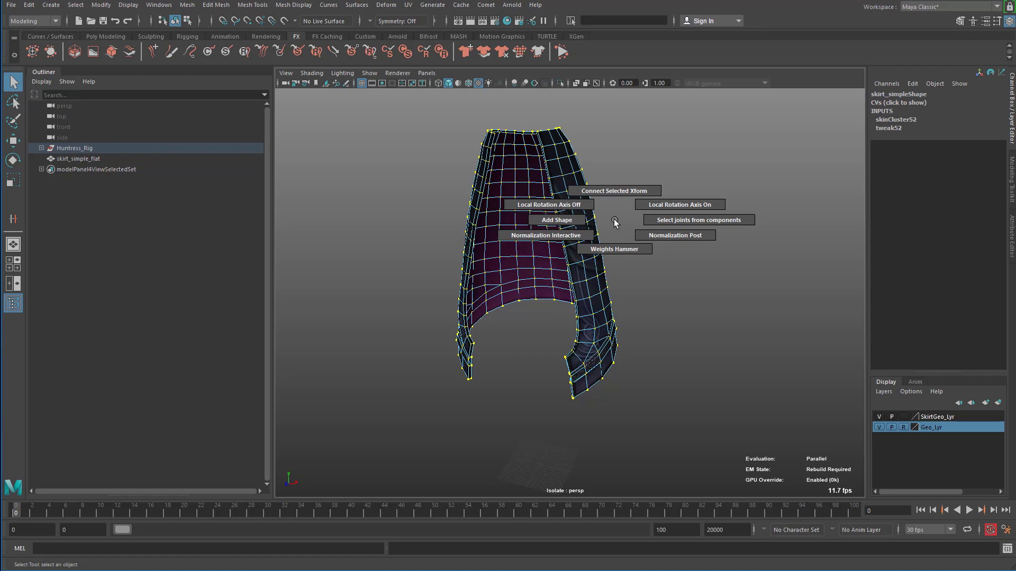
left_click(664, 221)
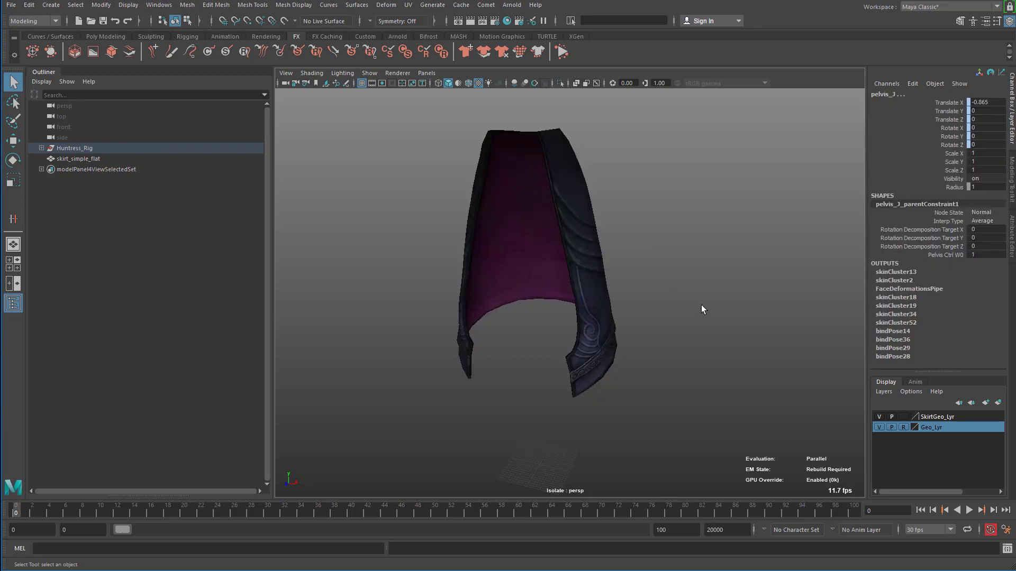
mouse_move(700, 305)
left_mouse_down("alt")
mouse_move(644, 276)
mouse_move(499, 307)
mouse_move(732, 287)
mouse_move(715, 306)
mouse_move(713, 298)
left_mouse_up("alt")
middle_click_drag(683, 287, 705, 313, "alt")
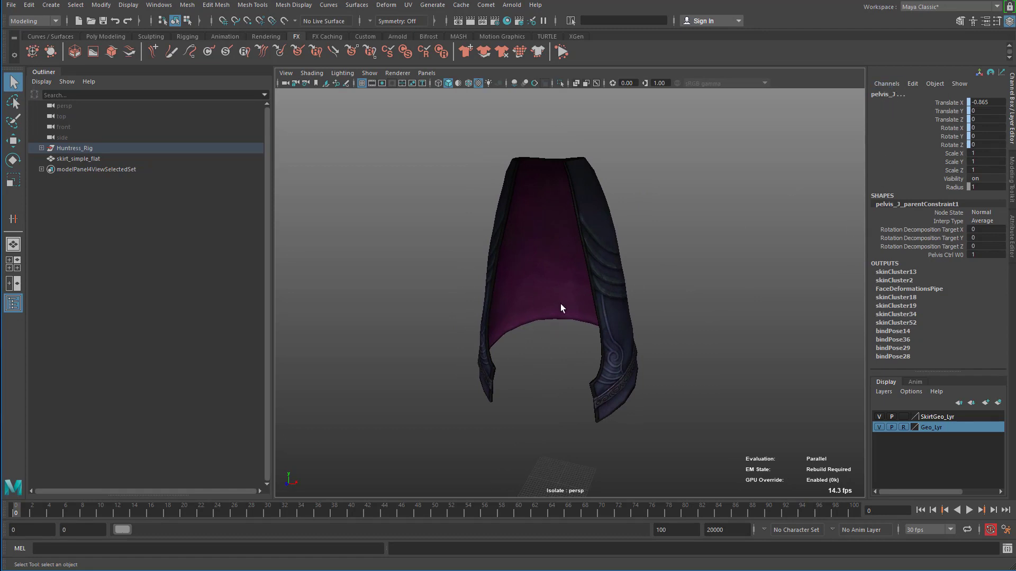
Add skirt_simple_flat to the joint selection, exit isolation, bind the mesh to those joints and reselect it.
left_click(89, 158)
key("ctrl+1")
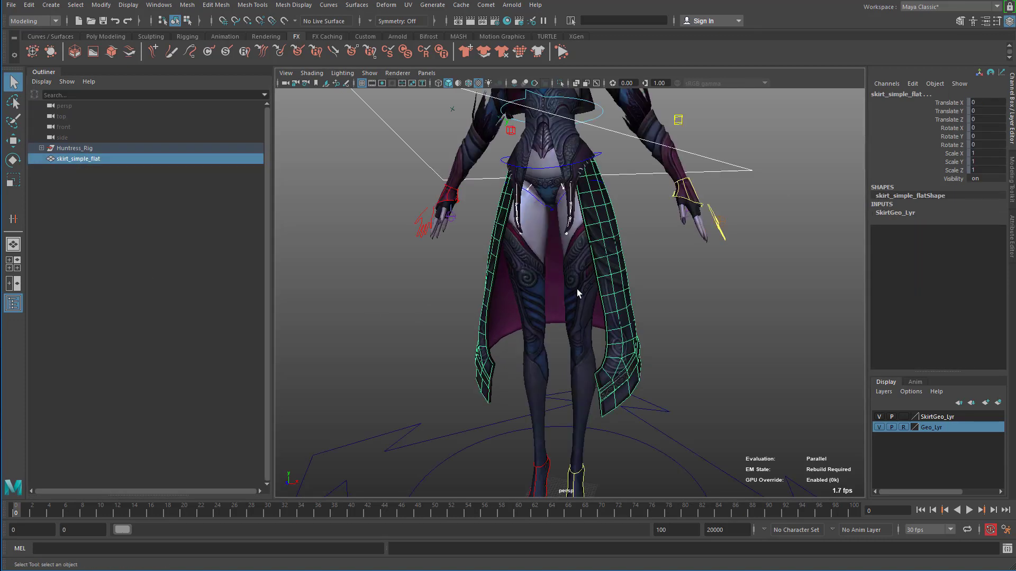
key("space")
left_click(538, 259)
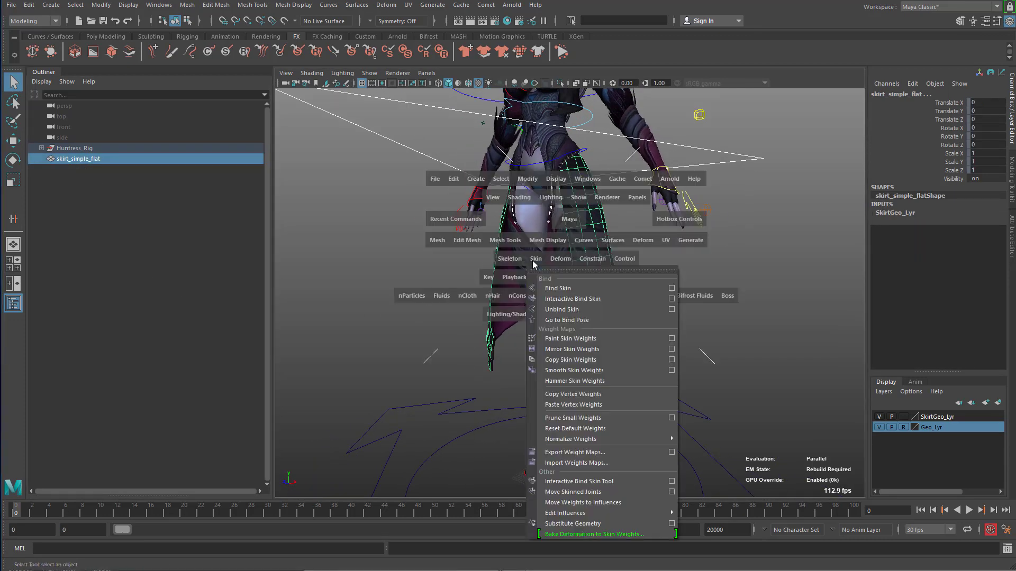
left_click(554, 289)
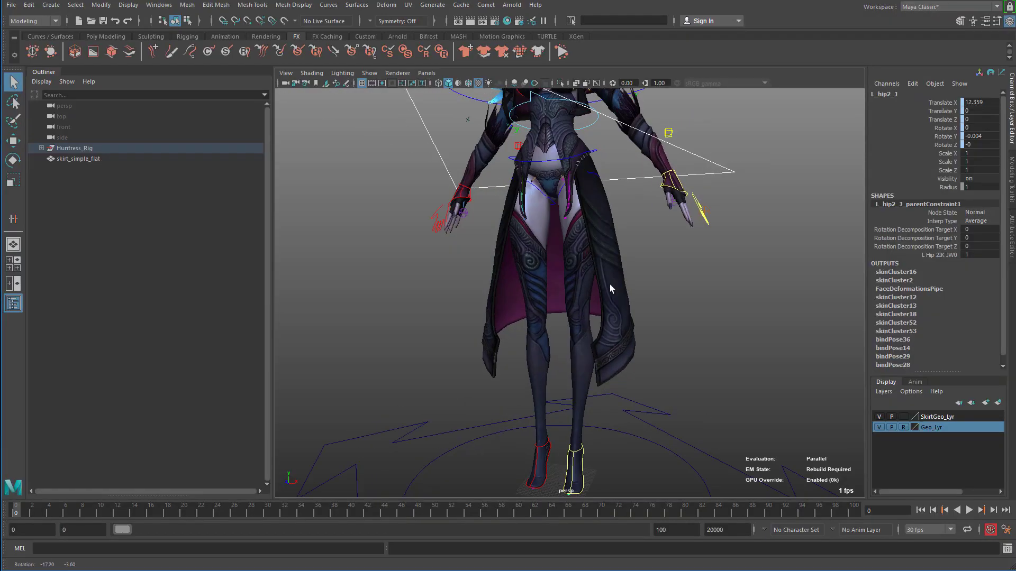
left_click(87, 160)
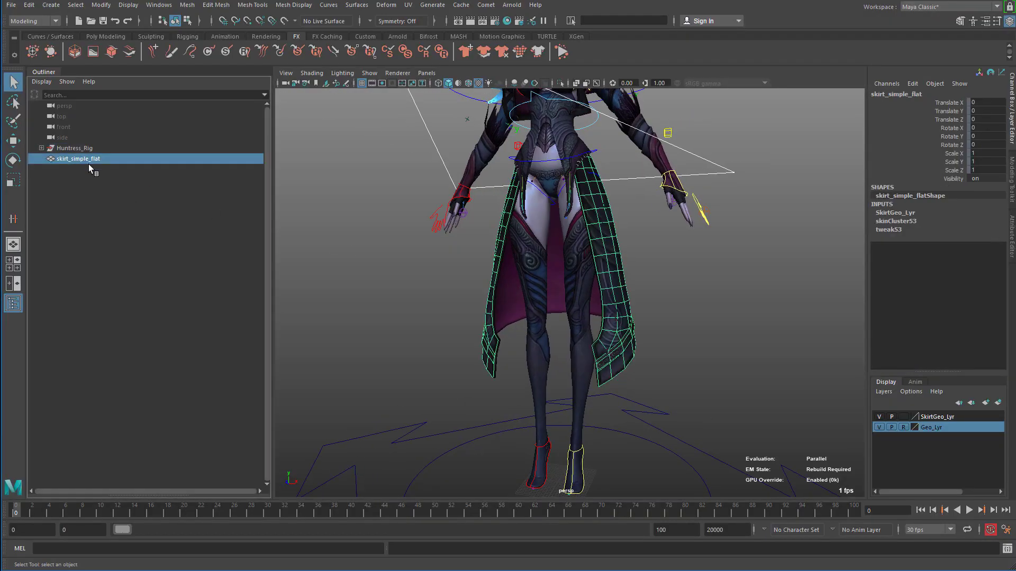
left_click_drag(609, 307, 658, 316, "alt")
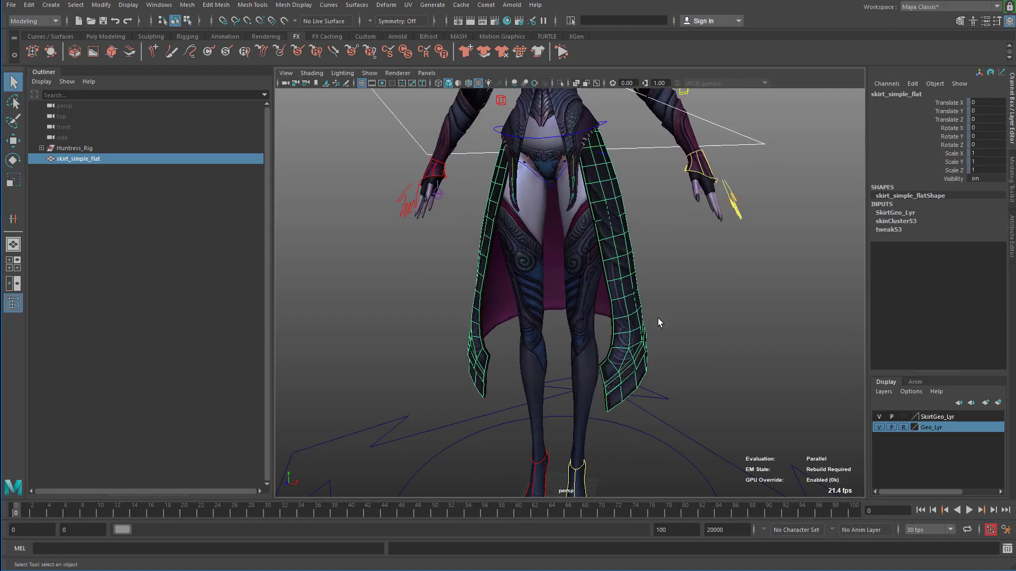
left_click_drag(655, 324, 716, 315, "alt")
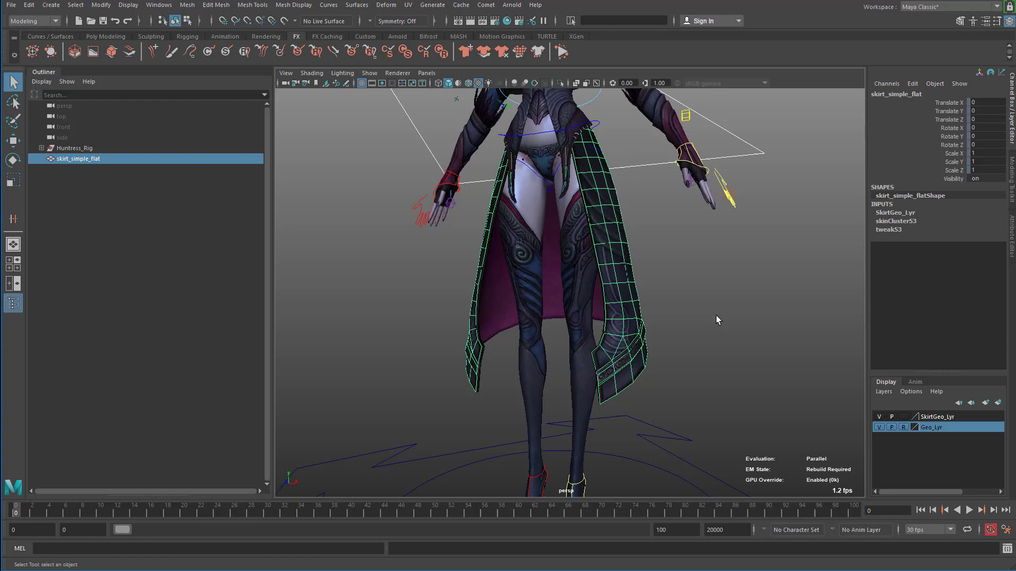
Copy skin weights from skirt_simple to skirt_simple_flat using Closest point on surface, with influence associations Closest joint and One to one.
left_click(717, 316)
left_click(502, 319)
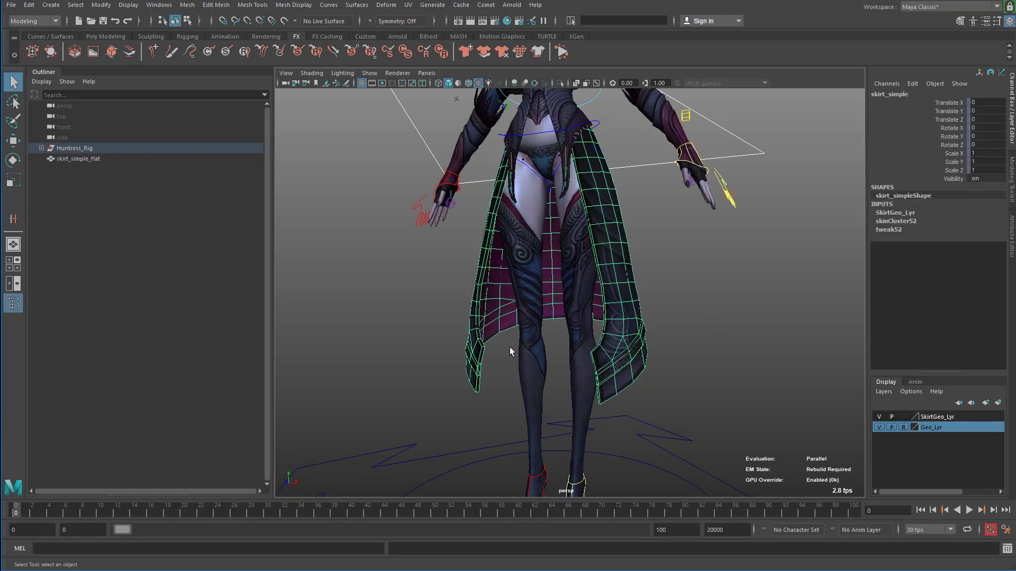
left_click(78, 158)
left_click_drag(455, 233, 478, 217, "alt")
key("space")
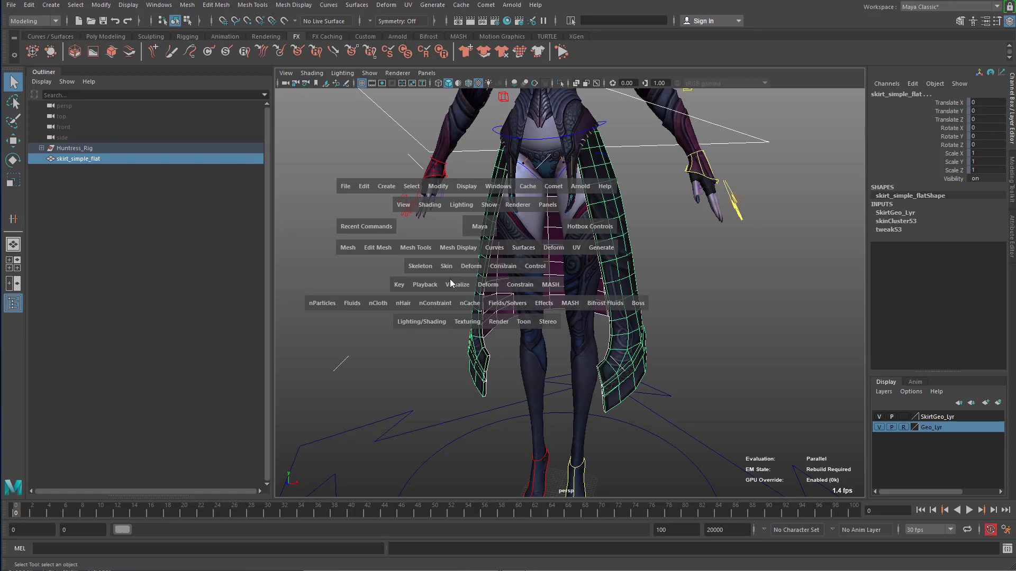
left_click(475, 266)
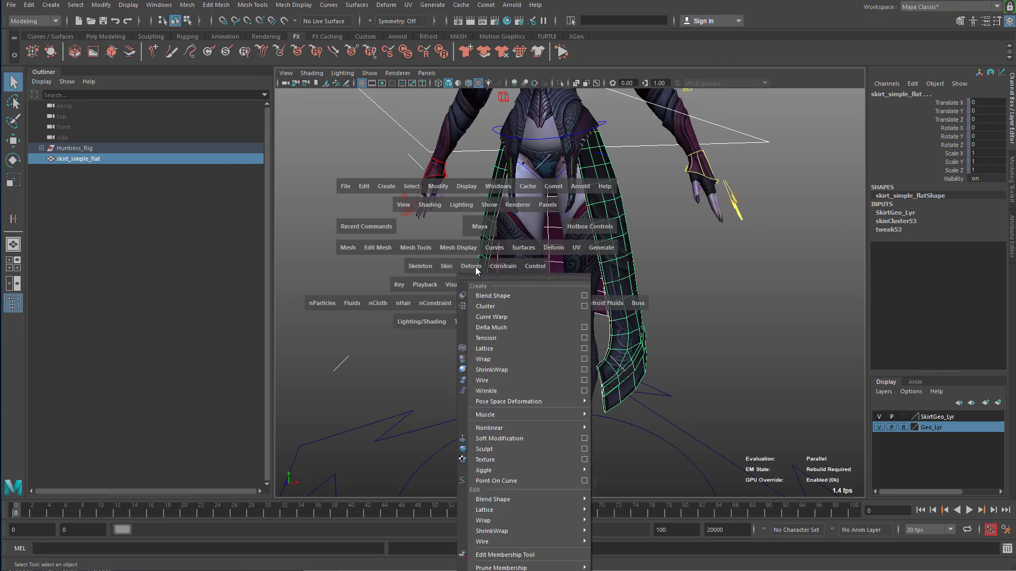
left_click(446, 266)
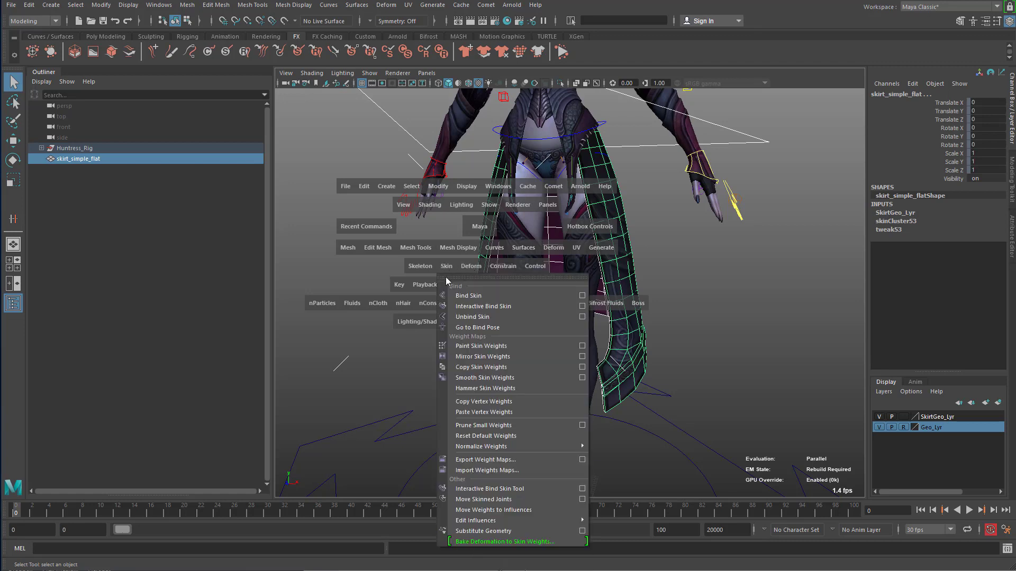
left_click(582, 367)
left_click_drag(948, 49, 654, 140)
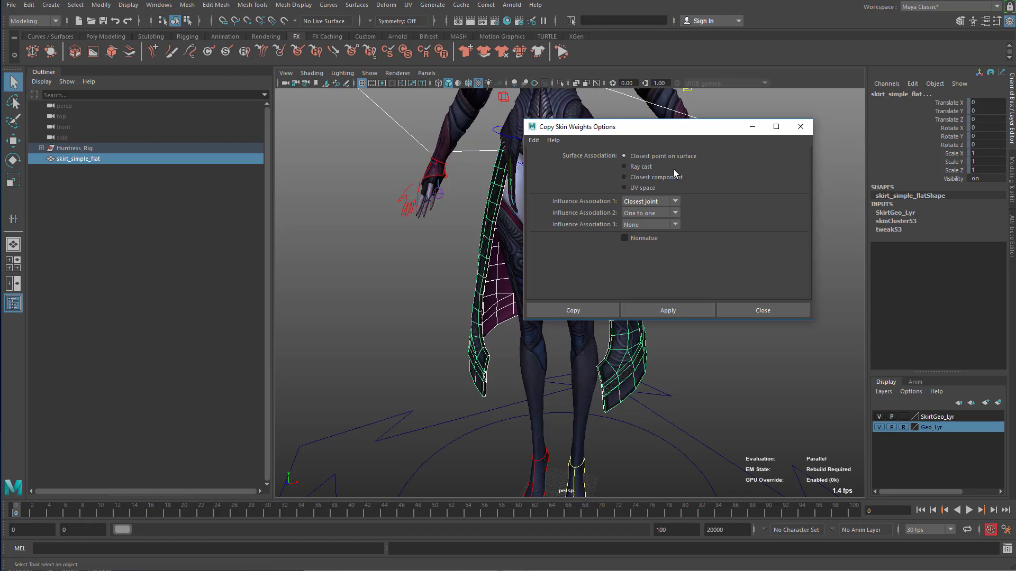
left_click(572, 311)
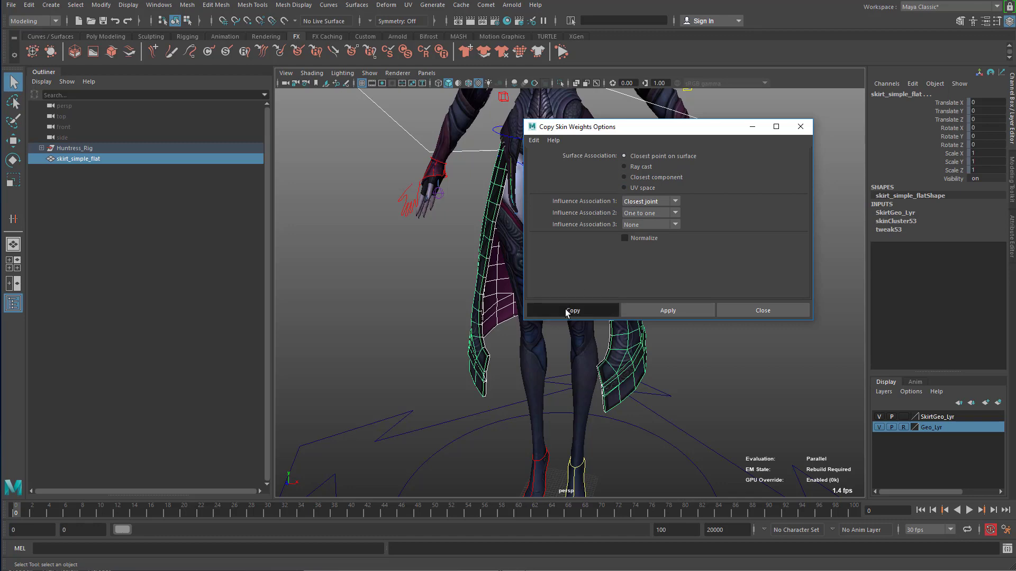
Move the left foot IK control upward and around to test how the skirt deforms.
left_click_drag(648, 273, 594, 296, "alt")
left_click(617, 420)
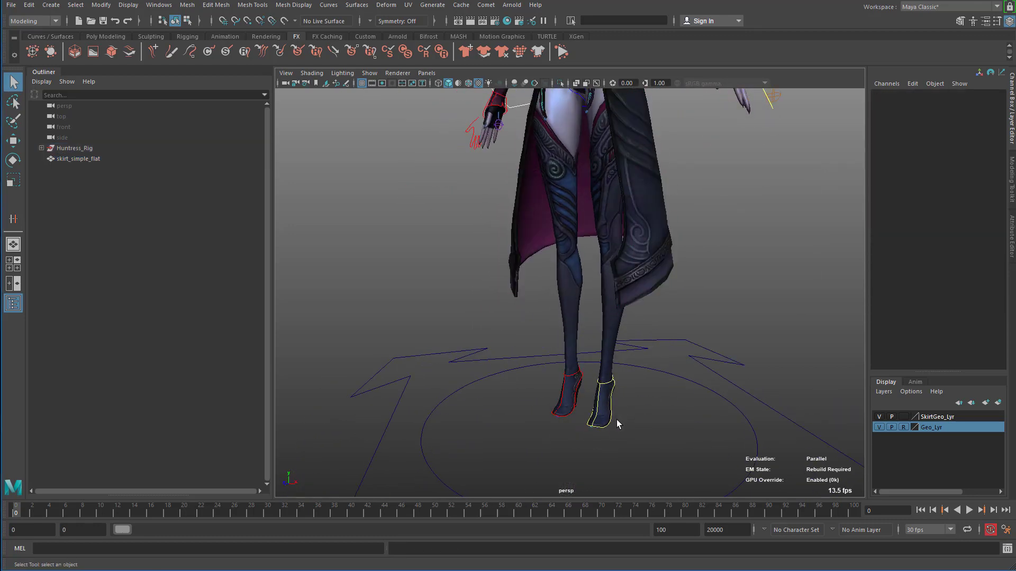
left_click(612, 420)
left_click_drag(652, 403, 622, 388, "alt")
key("w")
middle_click_drag(631, 392, 604, 337)
left_click_drag(653, 341, 608, 338, "alt")
middle_click_drag(608, 340, 557, 279)
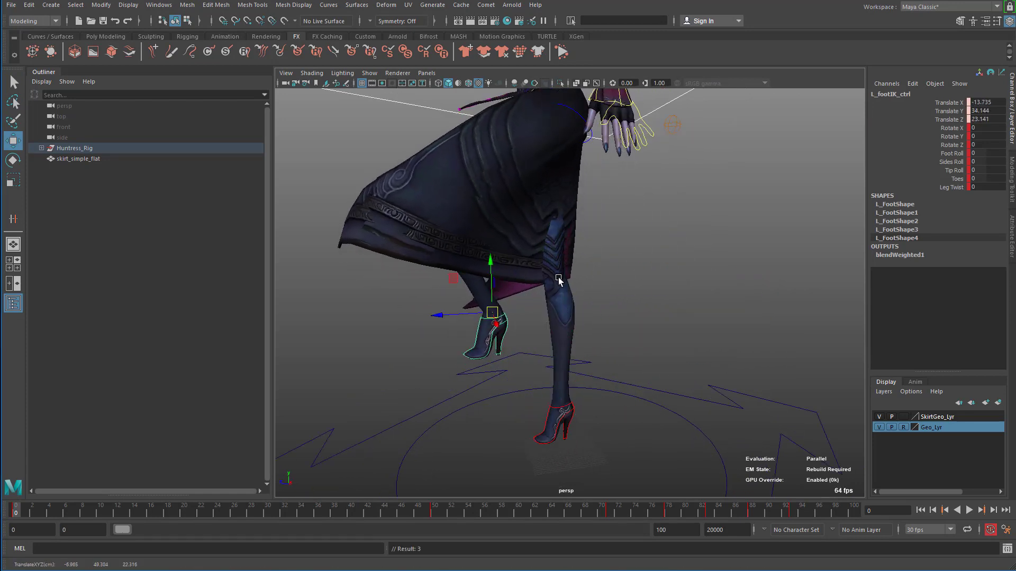
Undo all the test moves of the left foot control.
key("ctrl+z")
left_click_drag(558, 279, 643, 283, "alt")
key("ctrl+z")
key("ctrl+z")
key("ctrl+z")
key("ctrl+z")
key("ctrl+z")
key("ctrl+z")
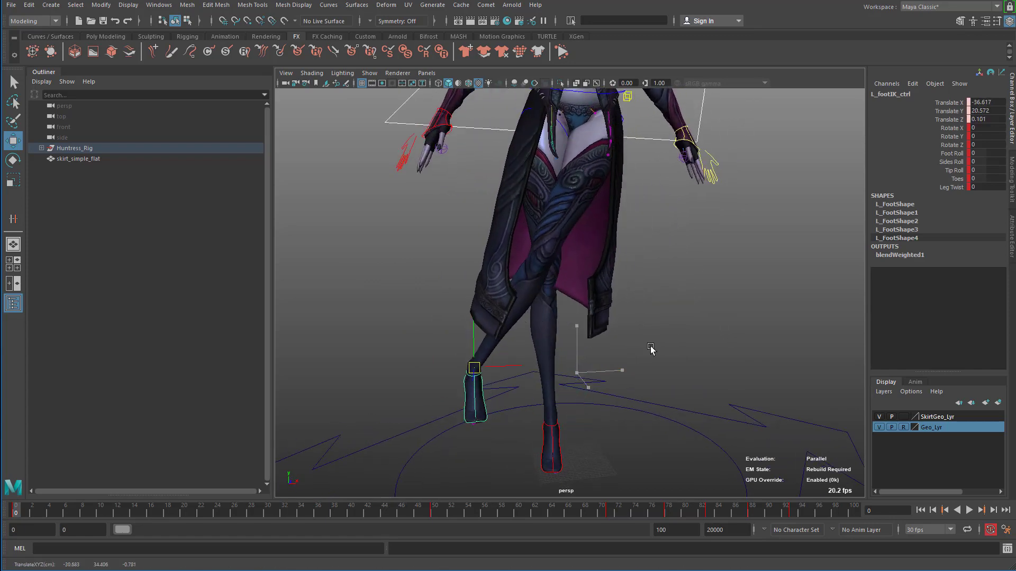
key("ctrl+z")
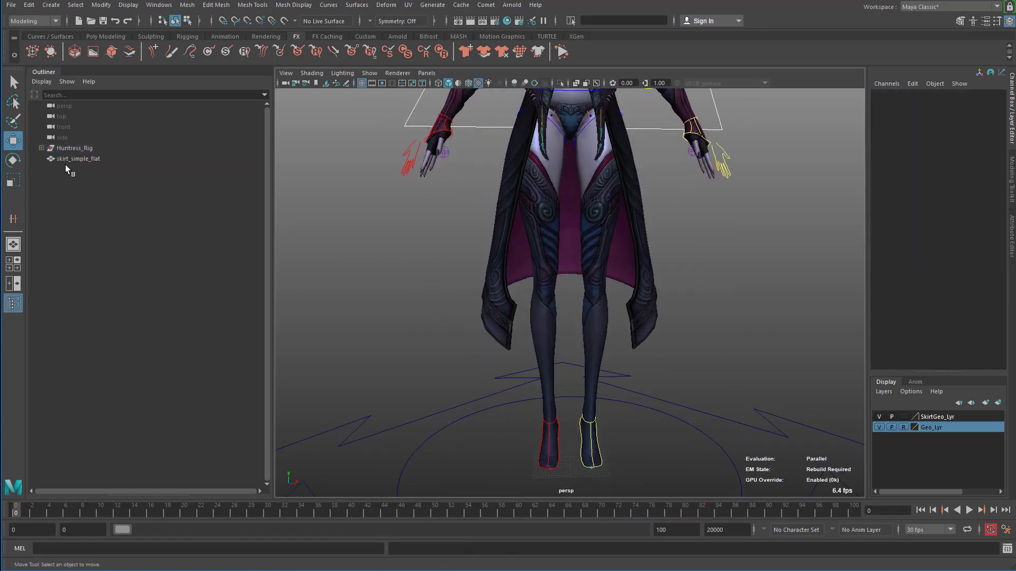
left_click(77, 159)
left_click_drag(594, 256, 625, 268, "alt")
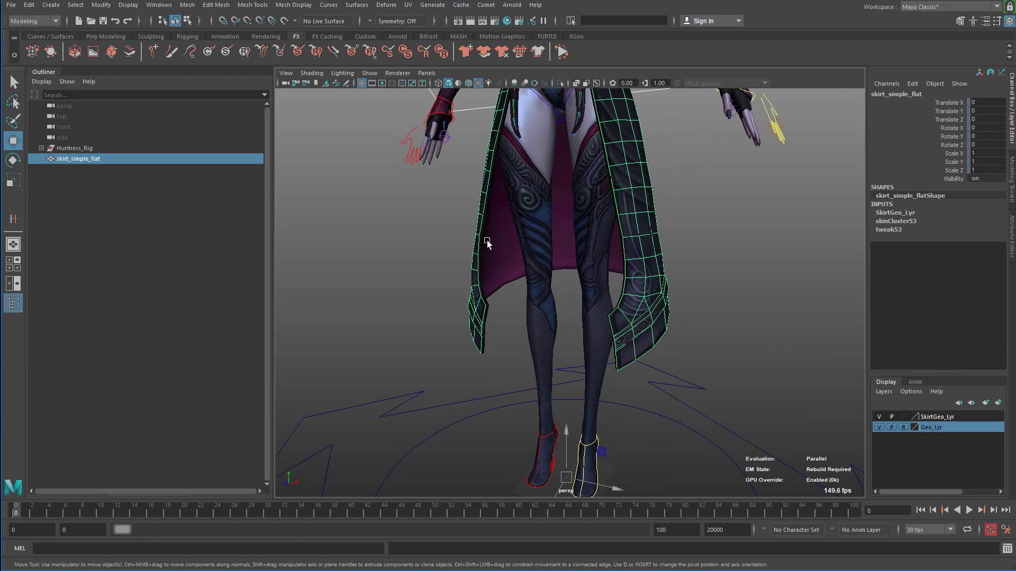
left_click(490, 269)
left_click(93, 157)
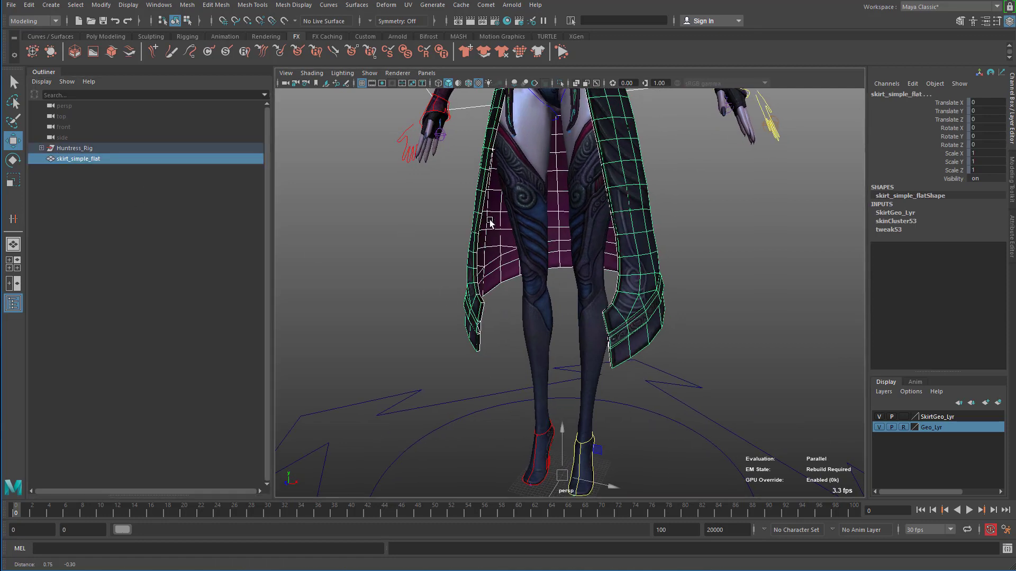
key("space")
left_click(437, 256)
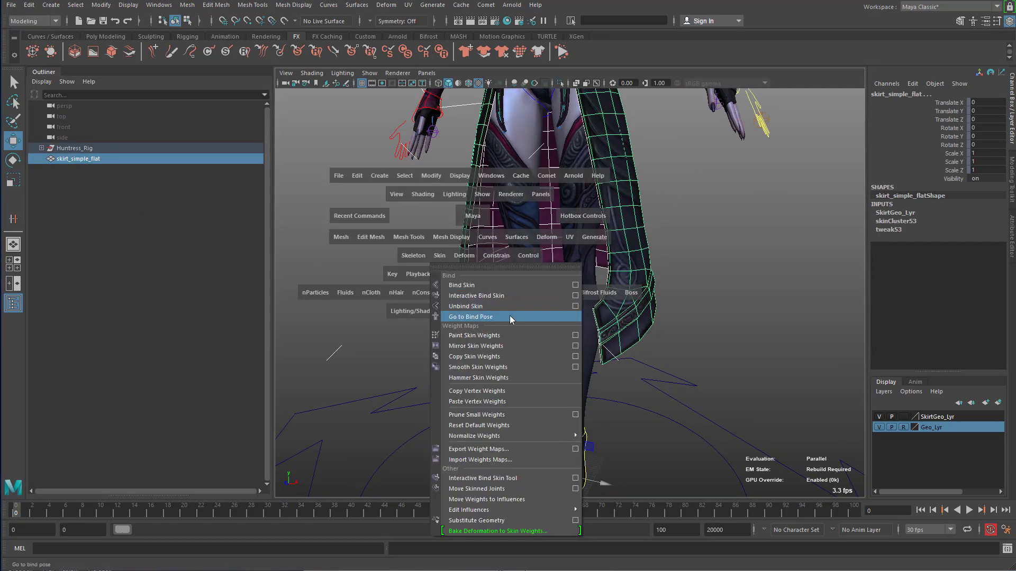
left_click(789, 329)
Examine skirt_simple_flat's painted skin weights for the pelvis_J, L_hip2_J and R_hip2_J influences.
left_click(100, 157)
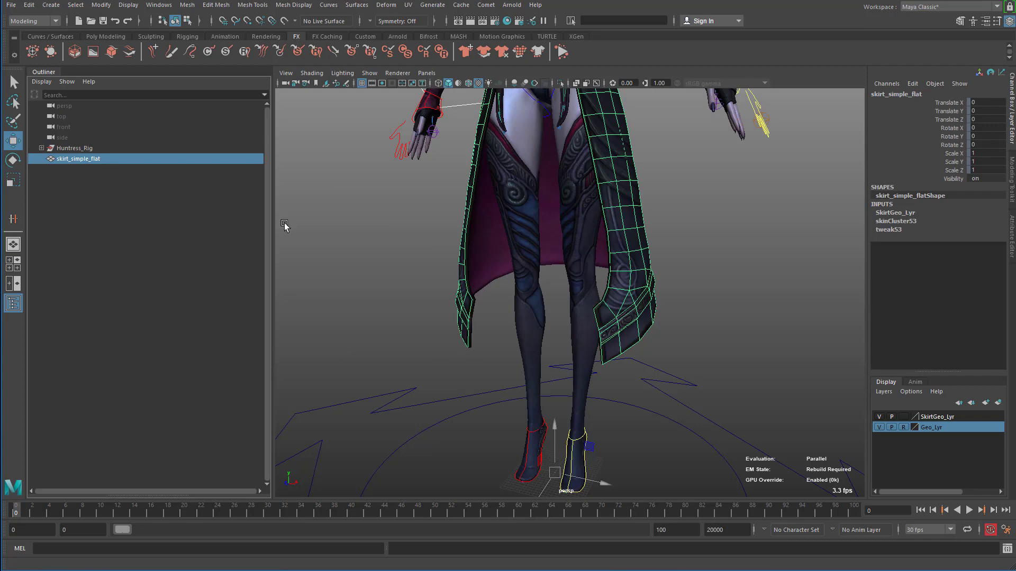
right_click_drag(312, 220, 248, 204)
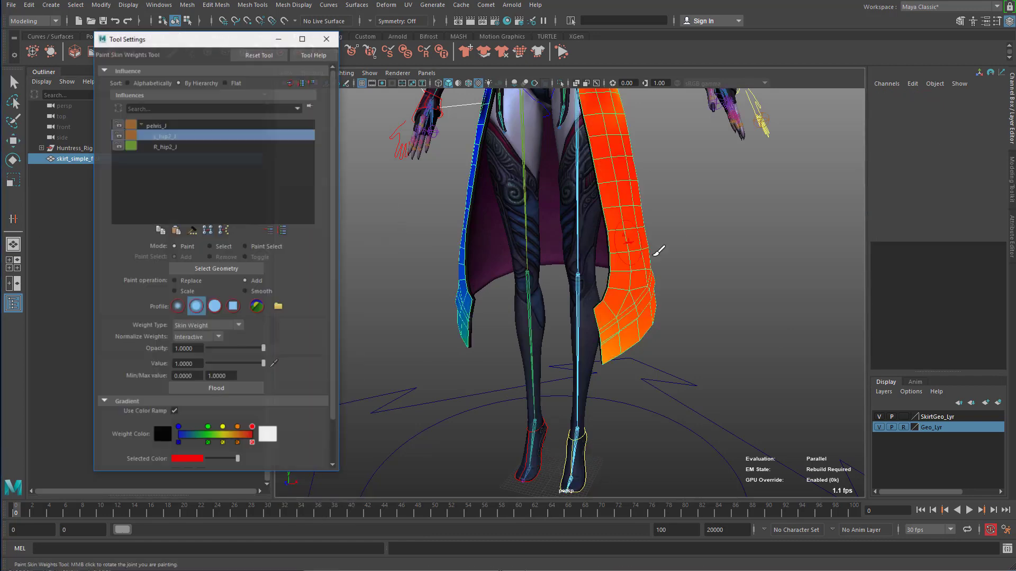
left_click(165, 127)
left_click(171, 136)
left_click(166, 147)
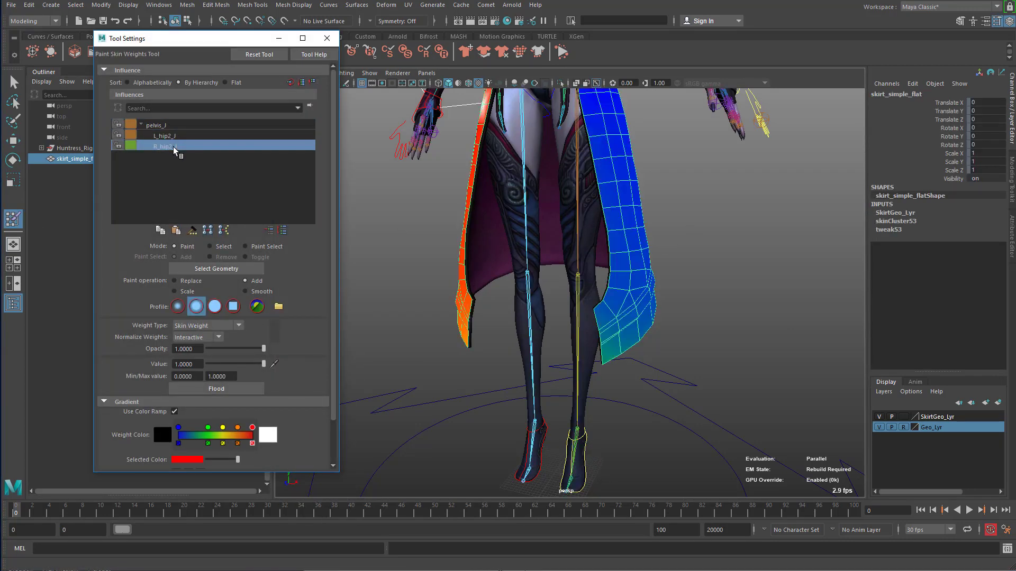
Leave skin weight painting and reselect skirt_simple_flat as an object.
mouse_move(582, 254)
left_mouse_down("alt")
mouse_move(796, 263)
mouse_move(637, 256)
mouse_move(691, 238)
left_mouse_up("alt")
key("q")
left_click(691, 238)
left_click(645, 311)
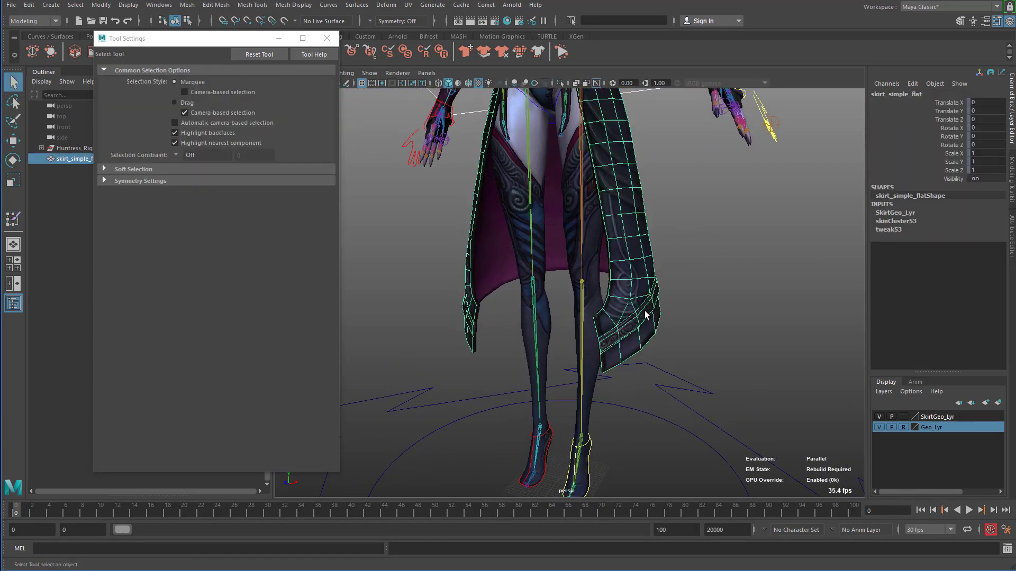
Compare the skin cluster settings of both skirts, and set skirt_simple_flat's skinning method to Dual Quaternion.
left_click(911, 222)
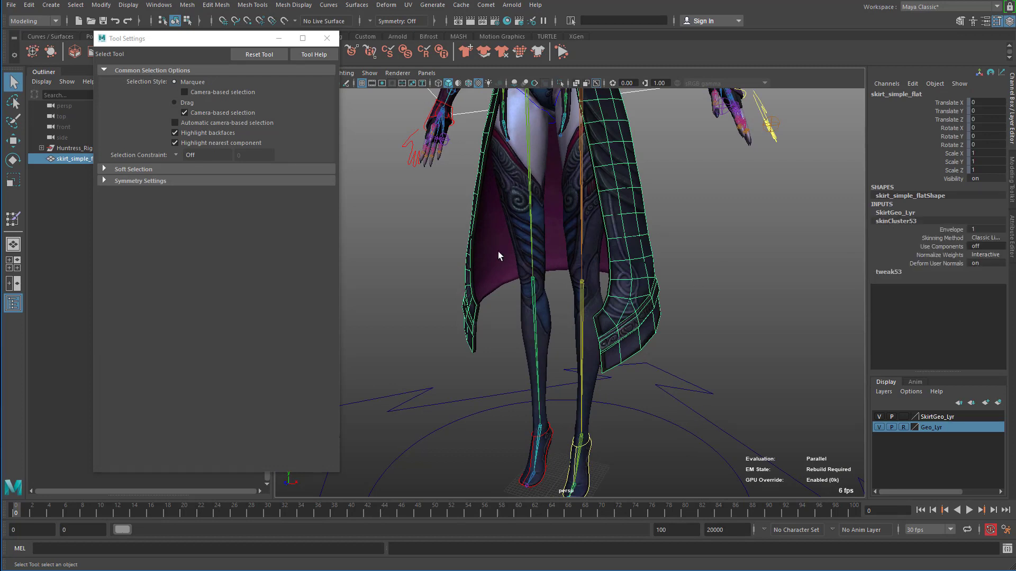
left_click(499, 254)
left_click(912, 222)
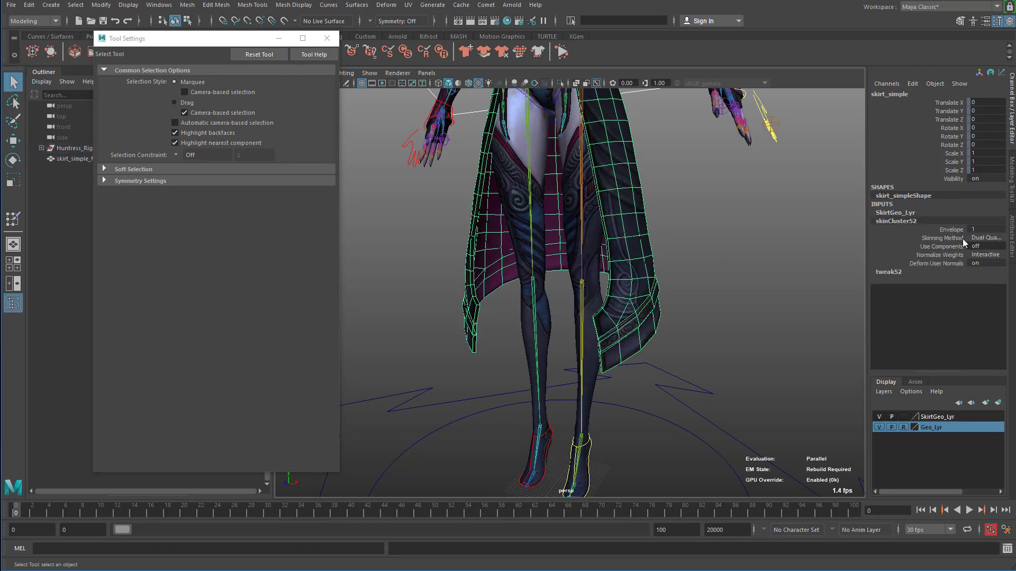
left_click(68, 159)
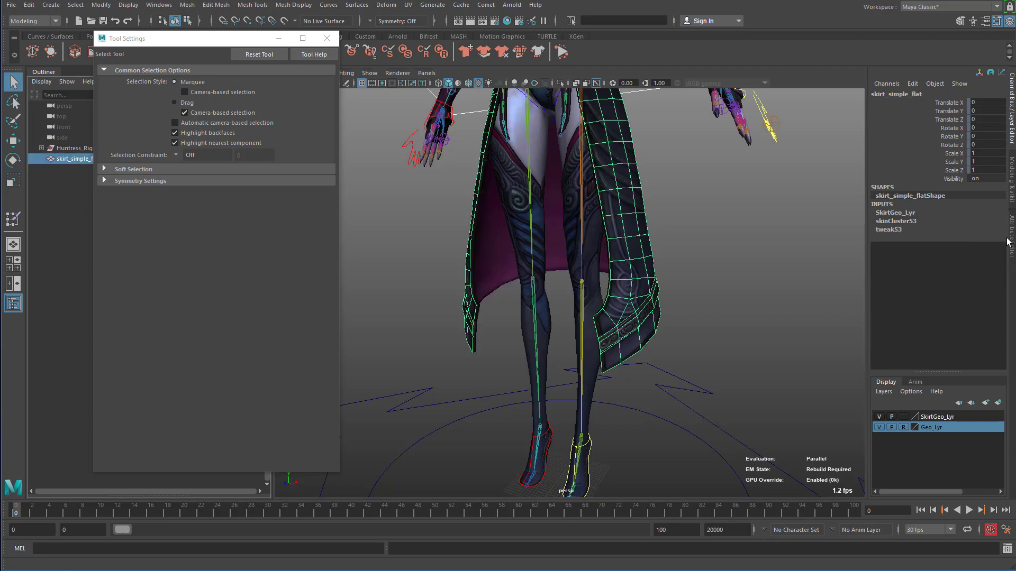
left_click(893, 221)
left_click(994, 238)
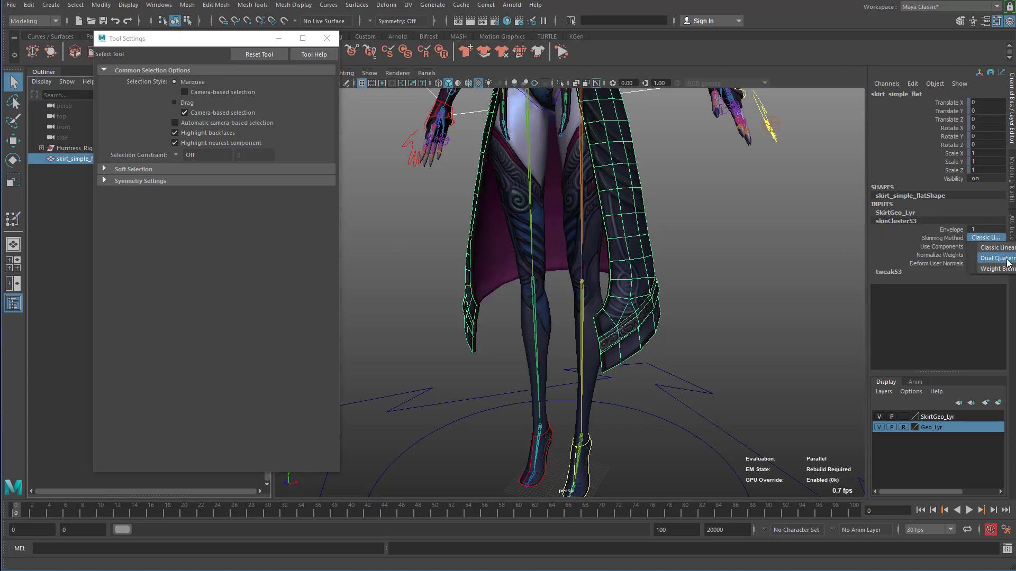
left_click(1003, 260)
Move the left foot IK control forward, up and sideways to test the skirt's deformation from several angles.
left_click_drag(659, 301, 569, 322, "alt")
left_click(621, 396)
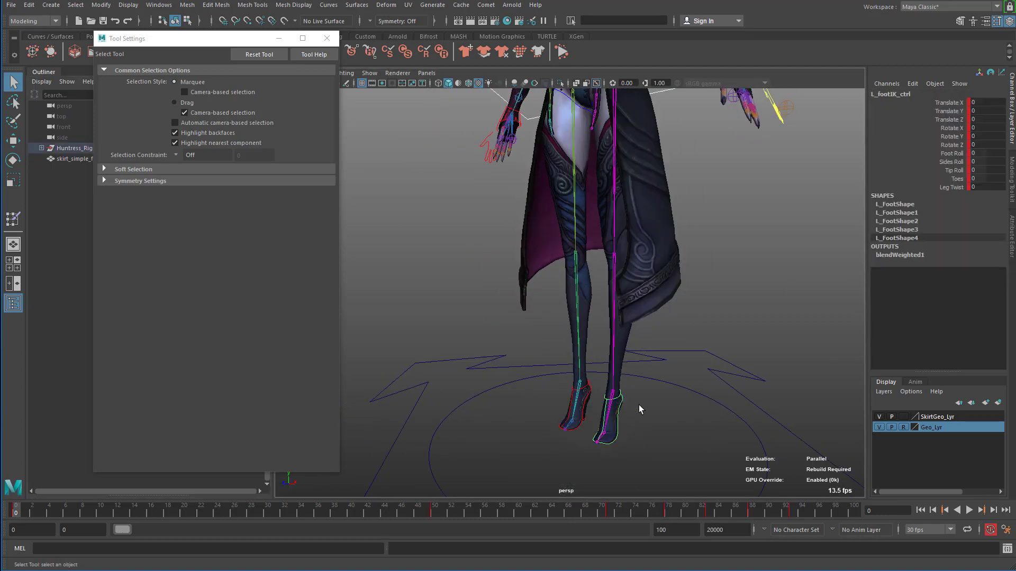
left_click_drag(714, 414, 682, 415, "alt")
key("w")
middle_click_drag(665, 417, 594, 350)
left_click_drag(605, 329, 567, 332, "alt")
right_click_drag(567, 333, 669, 342, "alt")
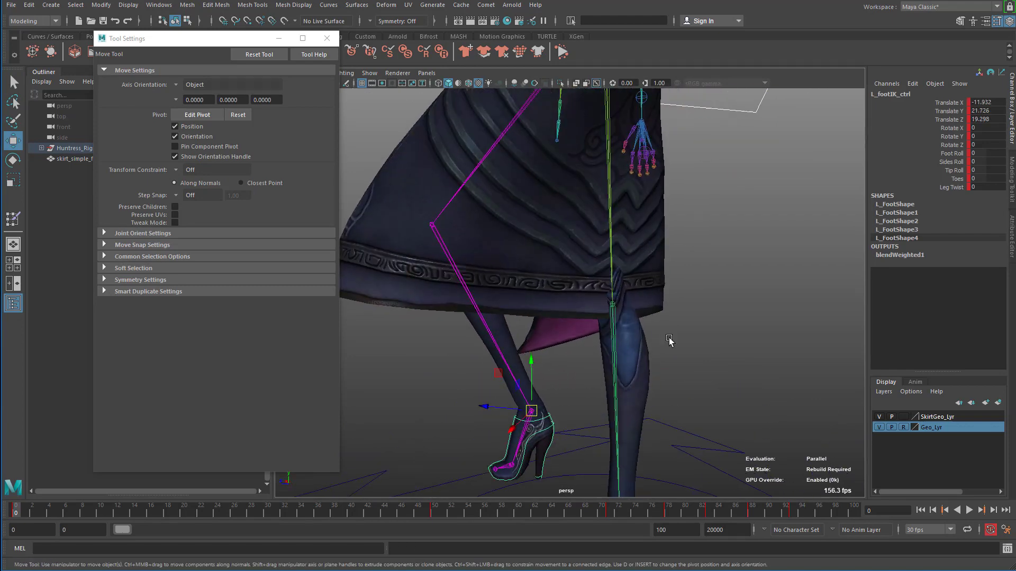
middle_click_drag(678, 342, 638, 333)
right_click_drag(682, 331, 641, 310, "alt")
left_click_drag(642, 310, 751, 310, "alt")
middle_click_drag(725, 312, 812, 302)
left_click_drag(812, 302, 704, 297, "alt")
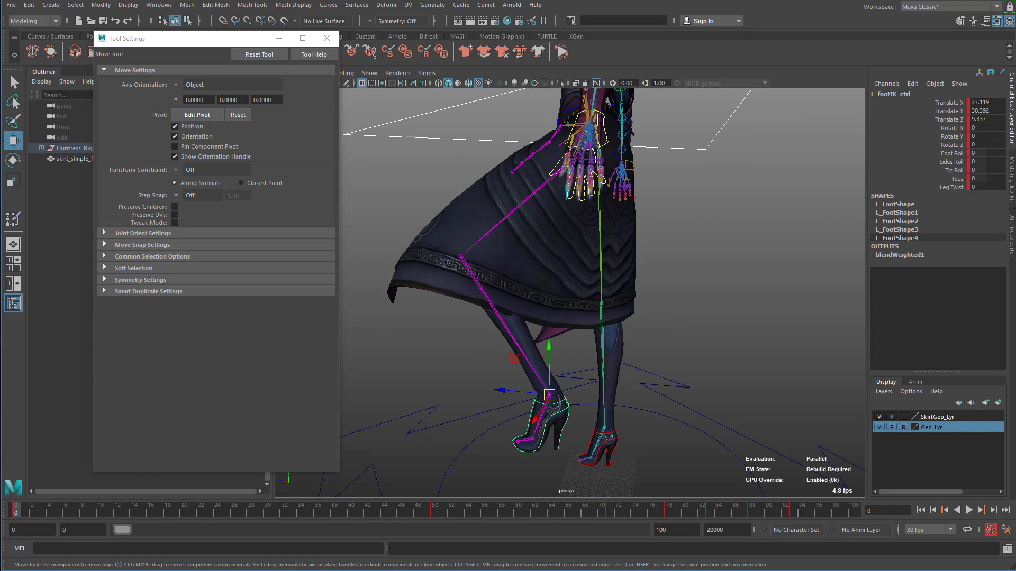
Reset the left foot IK control's Translate X, Y and Z to 0.
left_click_drag(987, 102, 987, 121)
type("0")
key("Return")
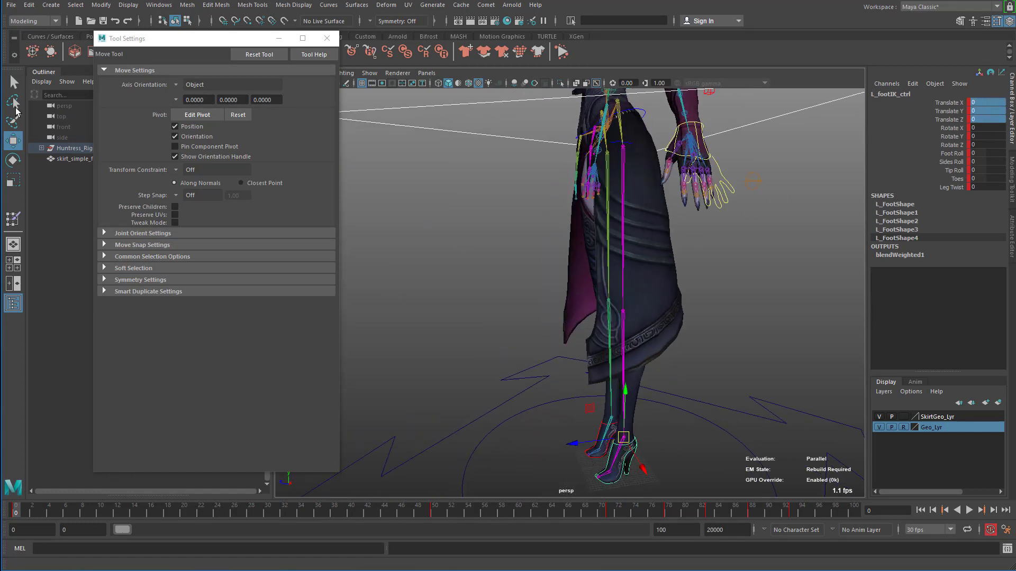
Copy the skin weights from skirt_simple_flat onto the original skirt_simple mesh.
left_click(74, 160)
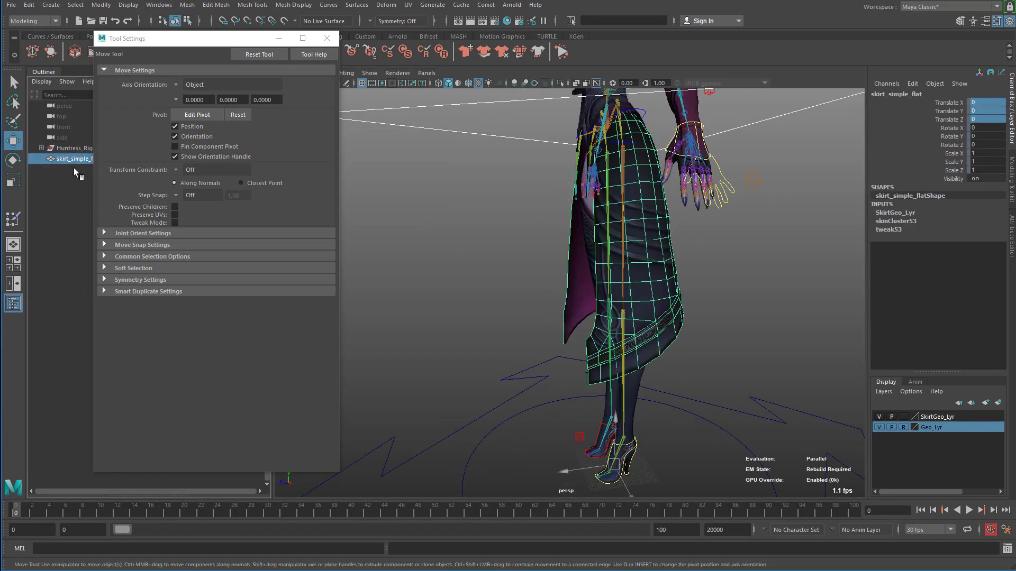
left_click(584, 307)
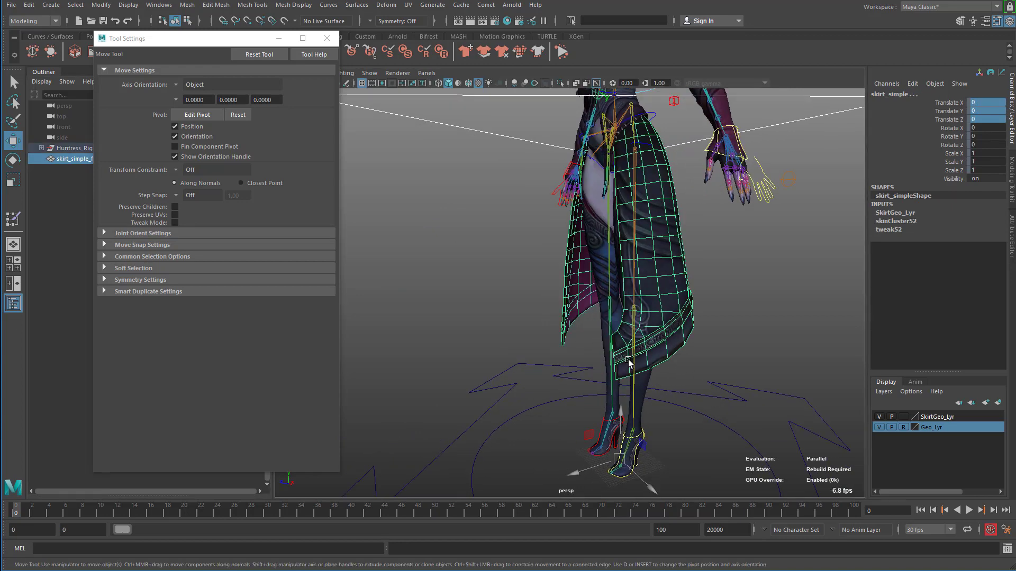
left_click_drag(585, 306, 604, 227, "alt")
key("space")
left_click(571, 263)
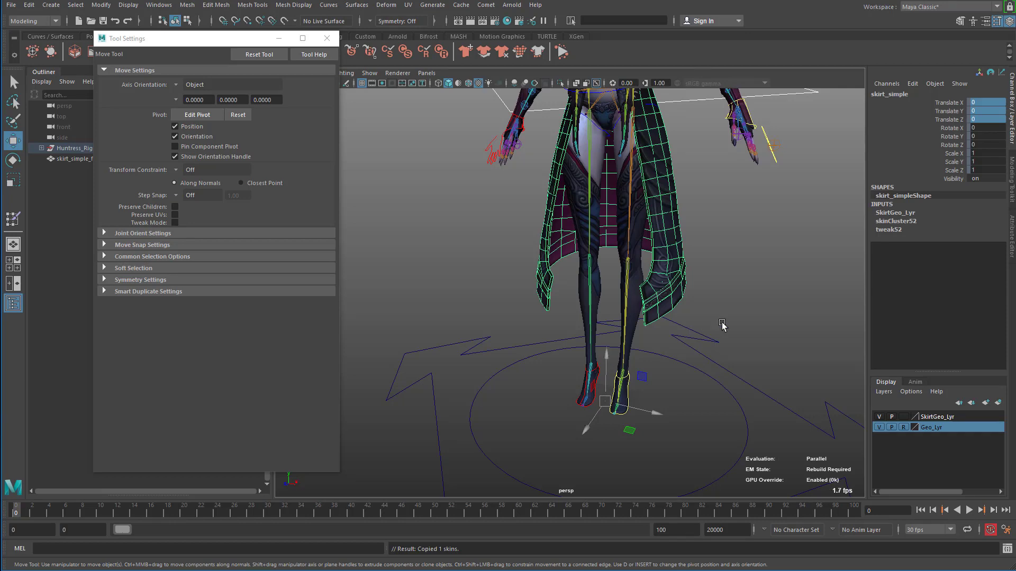
Hide skirt_simple_flat so that only the original skirt is shown.
key("ctrl+h")
left_click(56, 159)
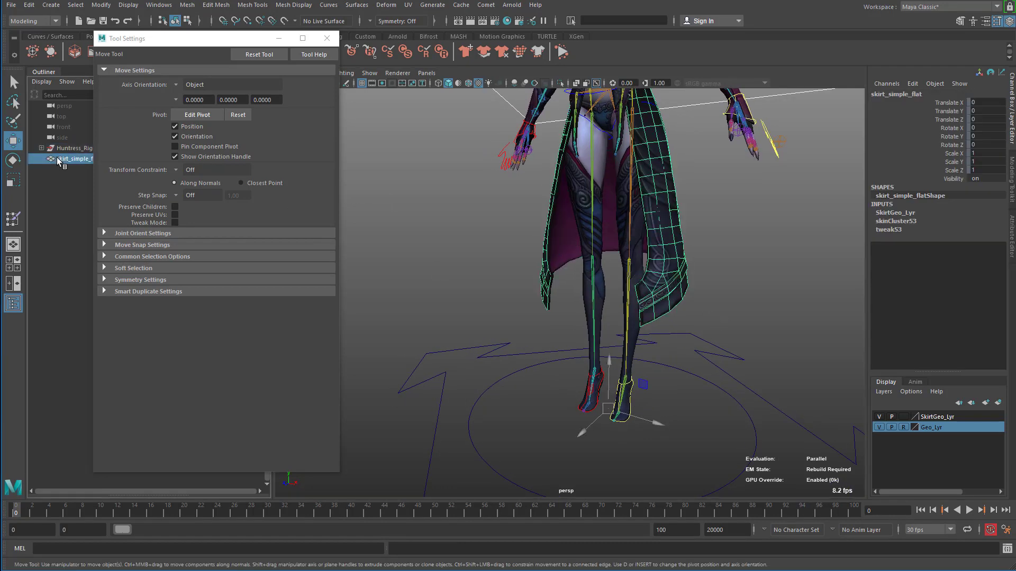
key("ctrl+h")
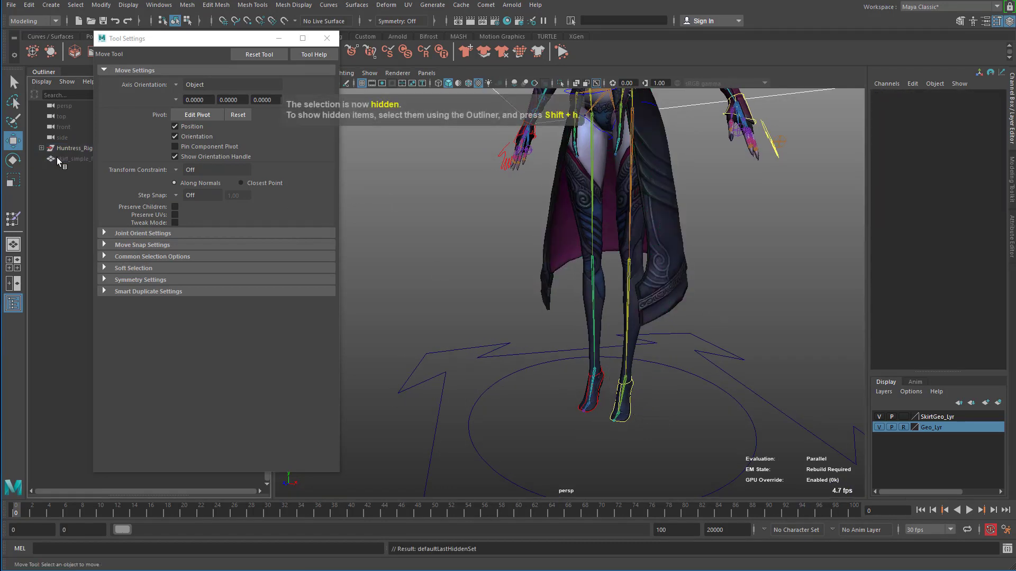
Swing the left foot IK control backward, forward and sideways to test the original skirt's copied weights.
left_click(629, 420)
left_click_drag(698, 378, 603, 394, "alt")
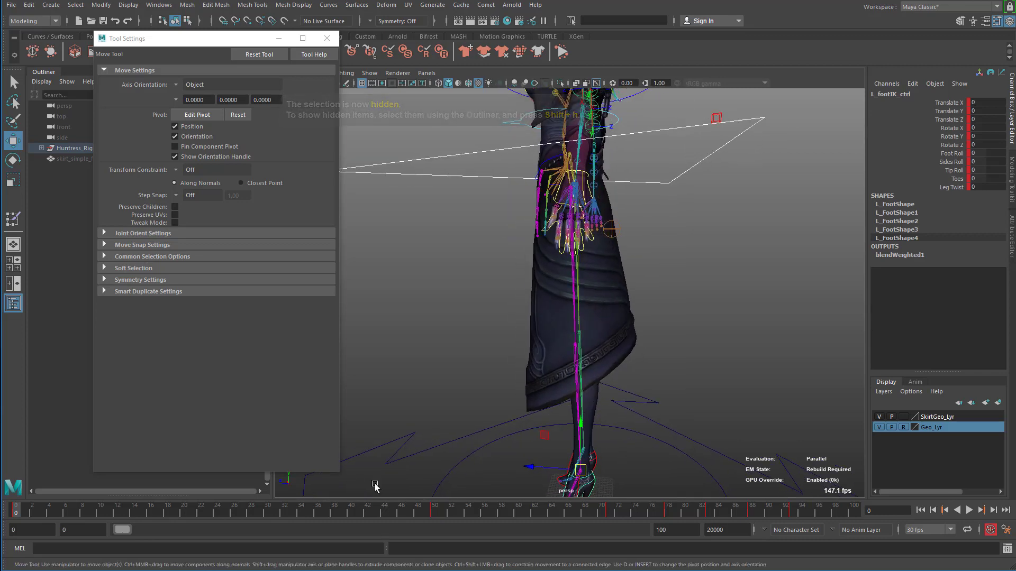
left_click_drag(701, 418, 610, 423, "alt")
middle_click_drag(610, 424, 831, 299)
left_click_drag(741, 288, 688, 328, "alt")
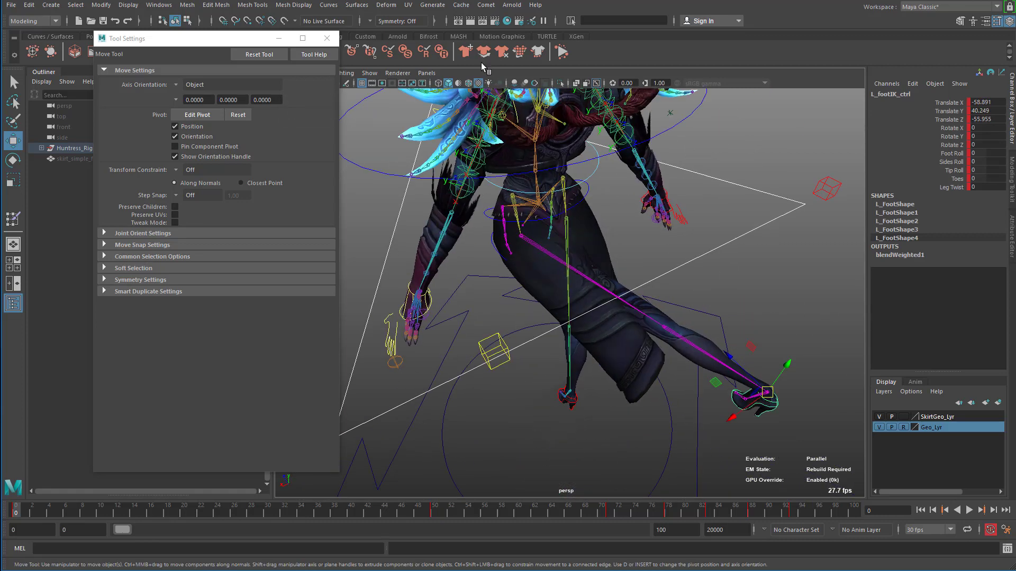
left_click_drag(598, 106, 595, 254, "alt")
middle_click_drag(704, 259, 434, 316)
left_click_drag(434, 316, 632, 261, "alt")
middle_click_drag(687, 274, 709, 282)
left_click_drag(735, 286, 576, 290, "alt")
middle_click_drag(687, 341, 578, 316)
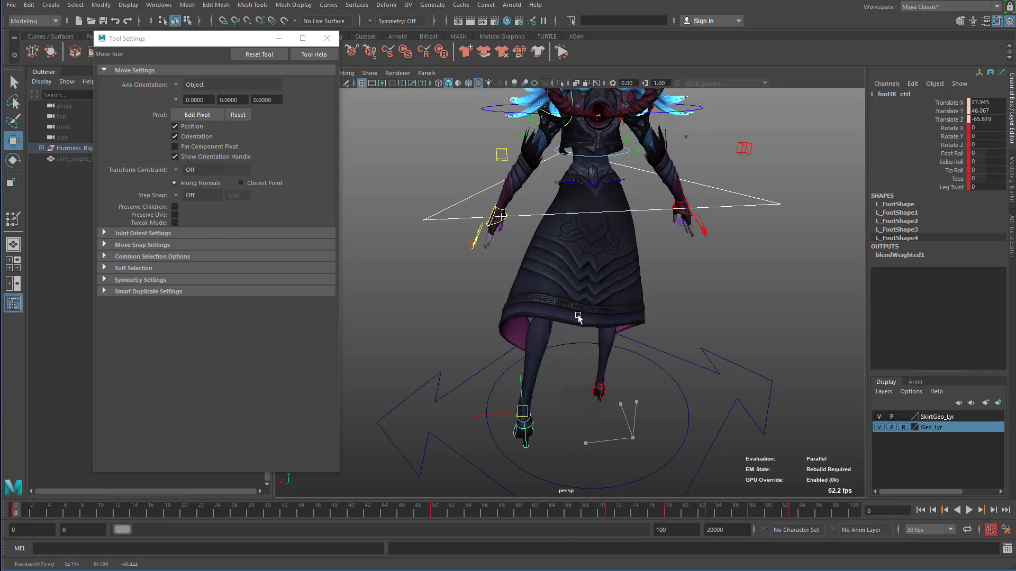
left_click_drag(578, 317, 683, 324, "alt")
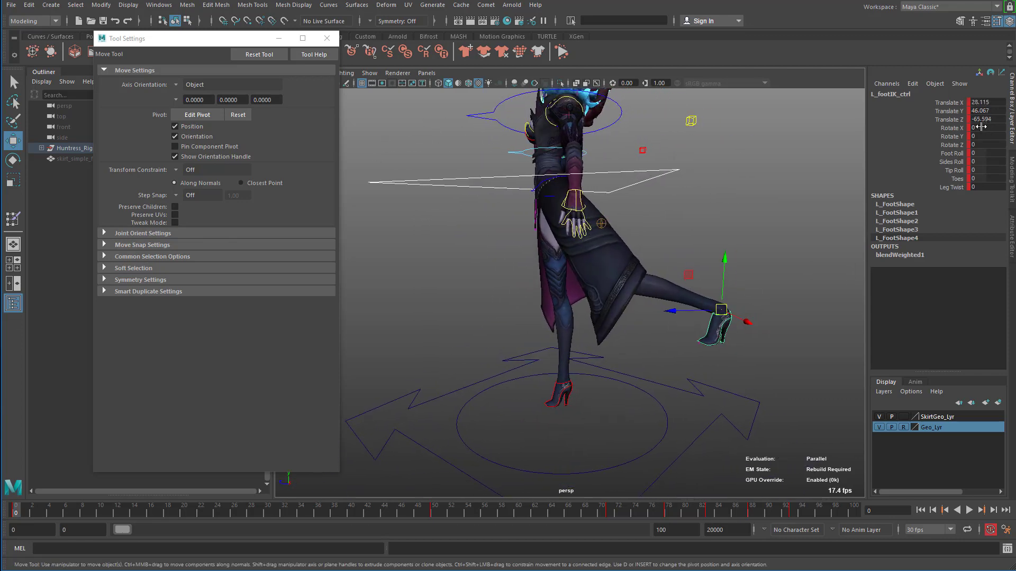
Return the left foot IK control's Translate X, Y and Z to 0 and close the Tool Settings window.
left_click_drag(981, 119, 988, 101)
key("Return")
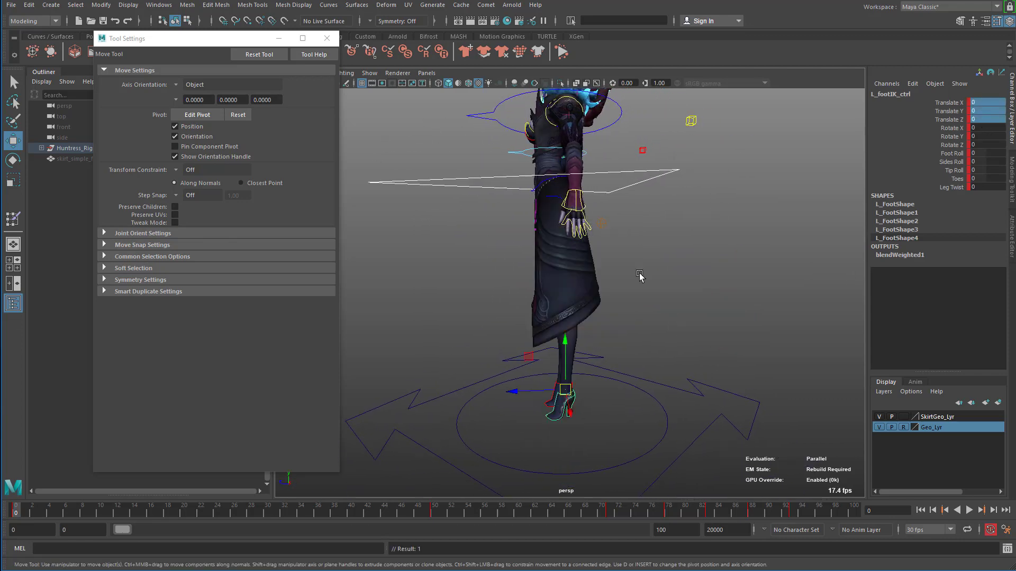
left_click_drag(730, 297, 619, 304, "alt")
left_click(326, 44)
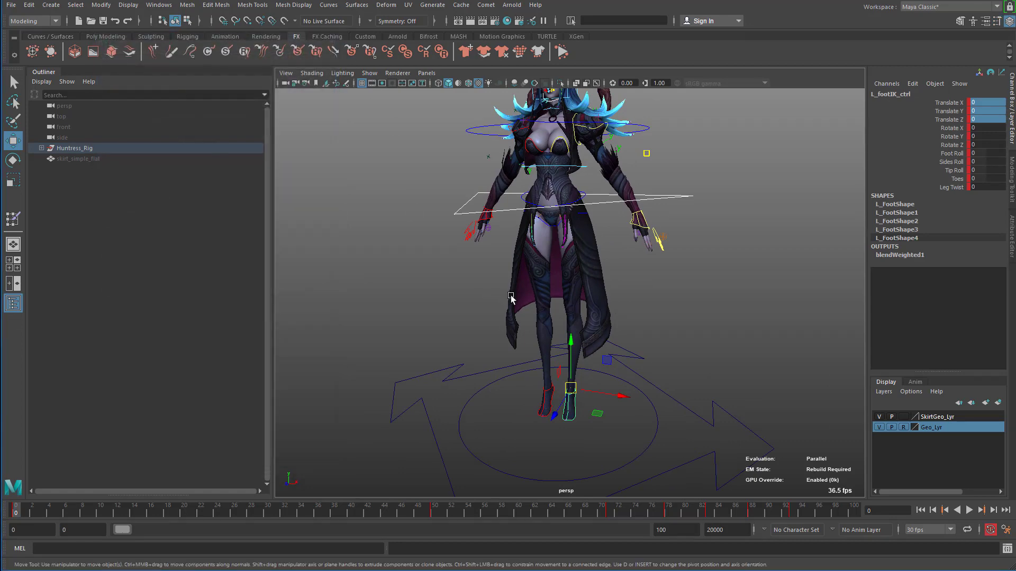
Select the original skirt_simple mesh, examine it on the full character from several angles, and clear the selection.
right_click_drag(512, 297, 653, 308, "alt")
left_click_drag(653, 309, 677, 306, "alt")
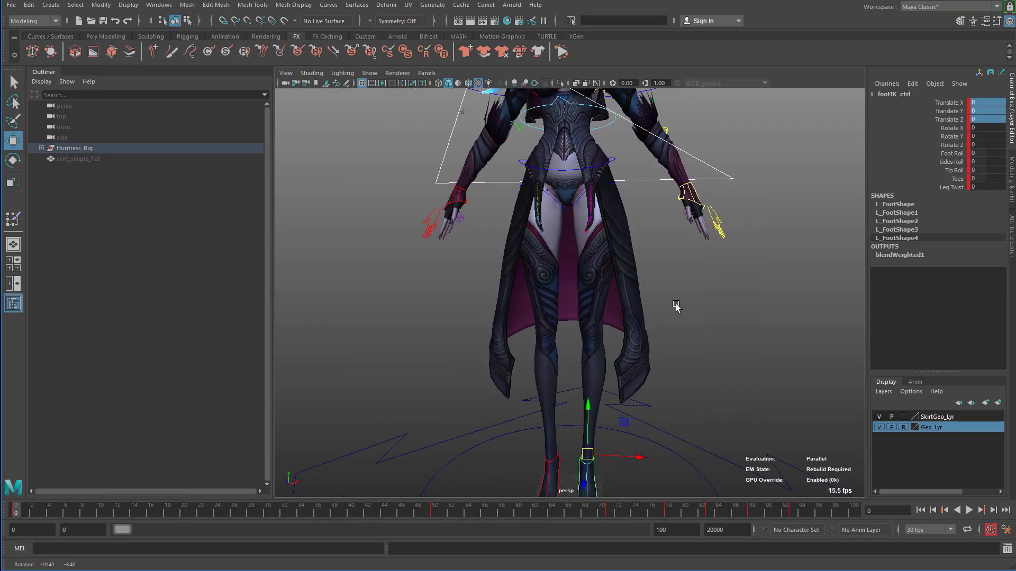
right_click_drag(677, 307, 610, 304, "alt")
left_click_drag(610, 303, 475, 184, "alt")
key("q")
left_click(530, 327)
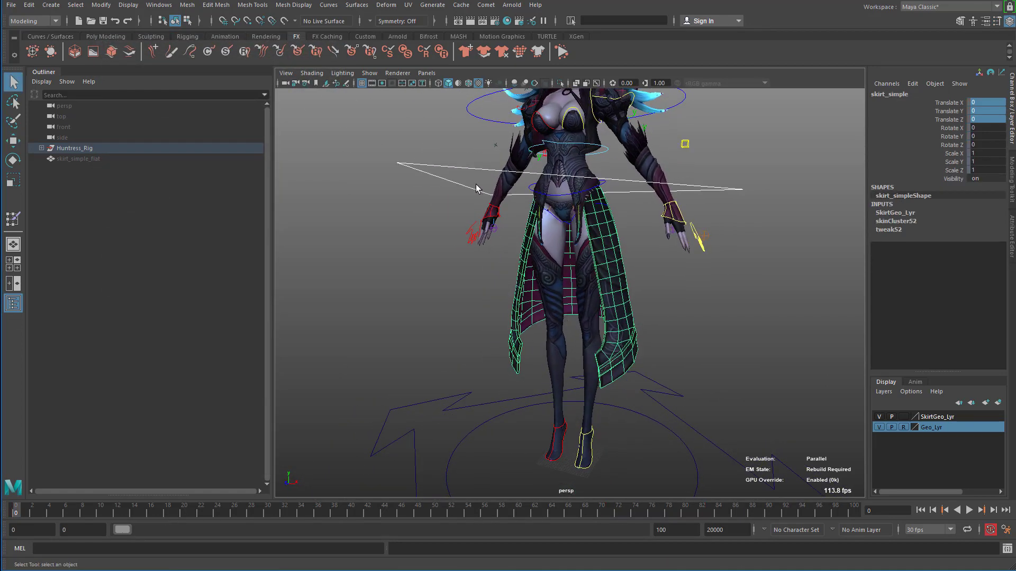
left_click_drag(636, 289, 640, 280, "alt")
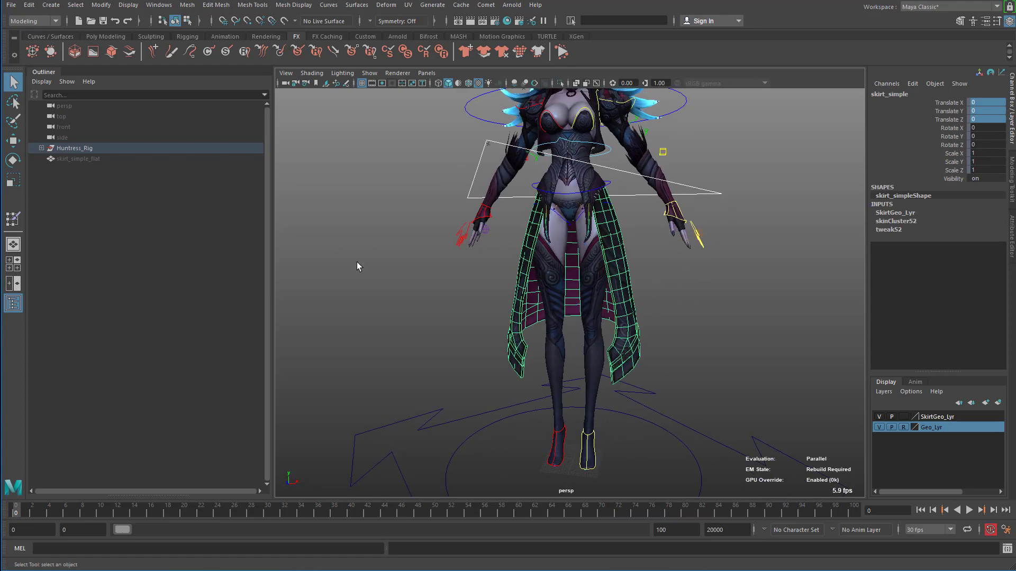
left_click_drag(416, 328, 411, 319, "alt")
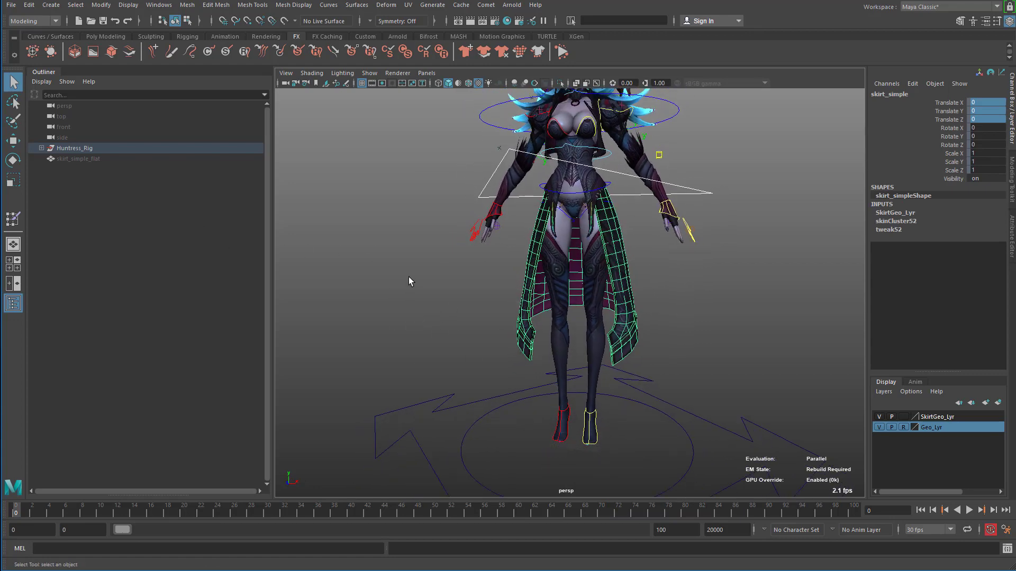
left_click_drag(429, 244, 469, 281, "alt")
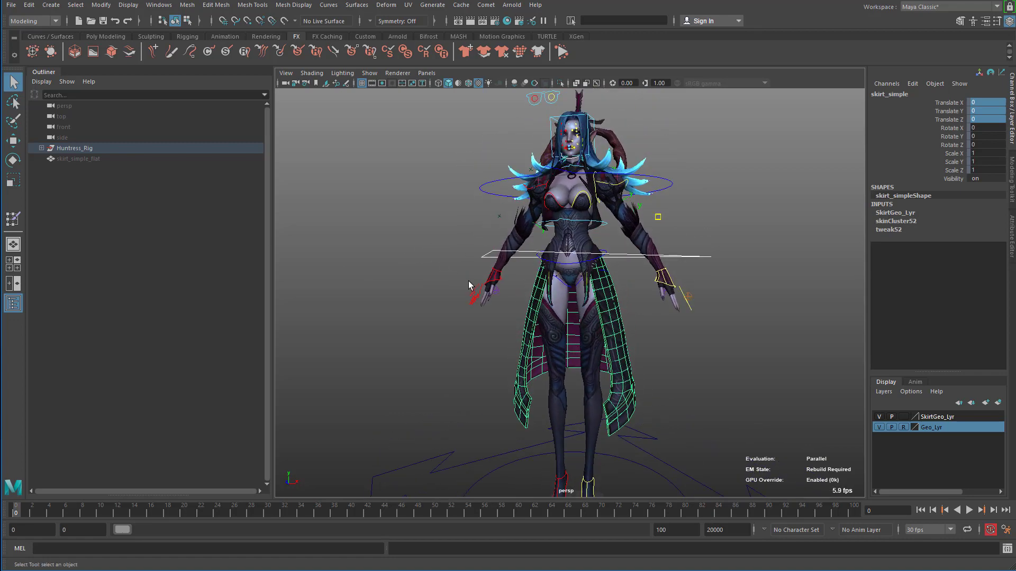
left_click_drag(468, 281, 449, 190, "alt")
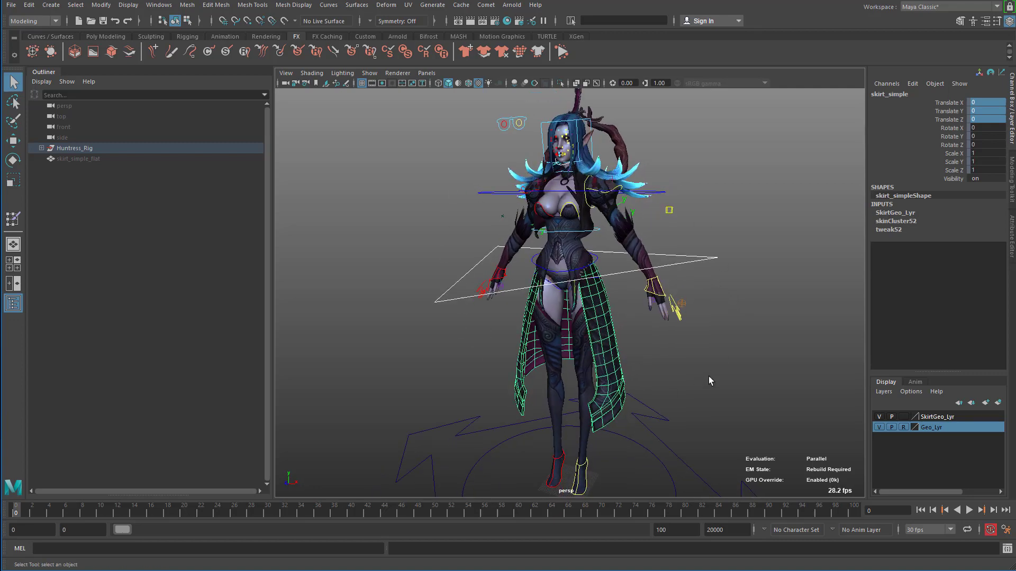
right_click_drag(733, 378, 698, 377, "alt")
left_click_drag(697, 377, 708, 367, "alt")
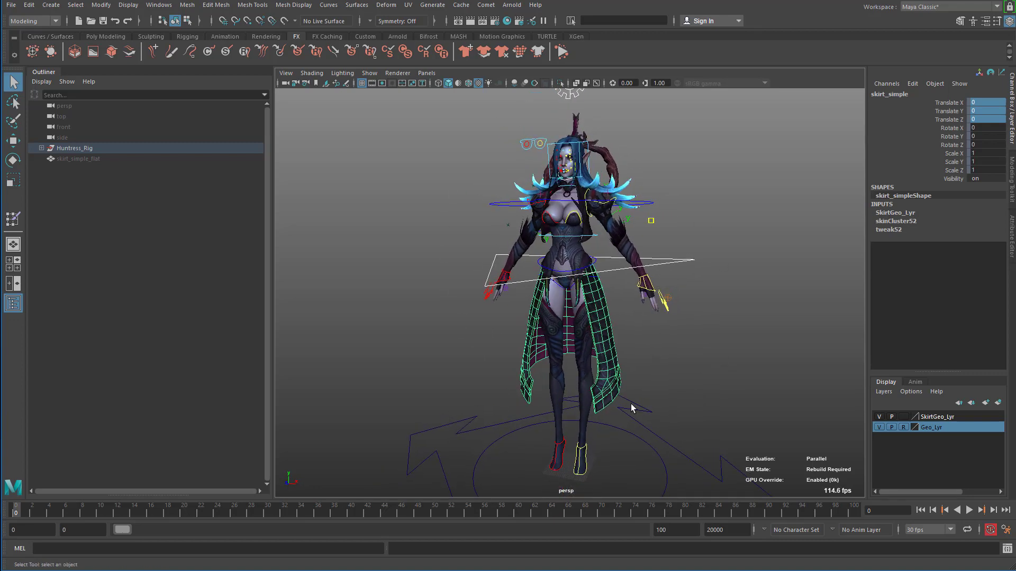
left_click_drag(656, 401, 623, 372, "alt")
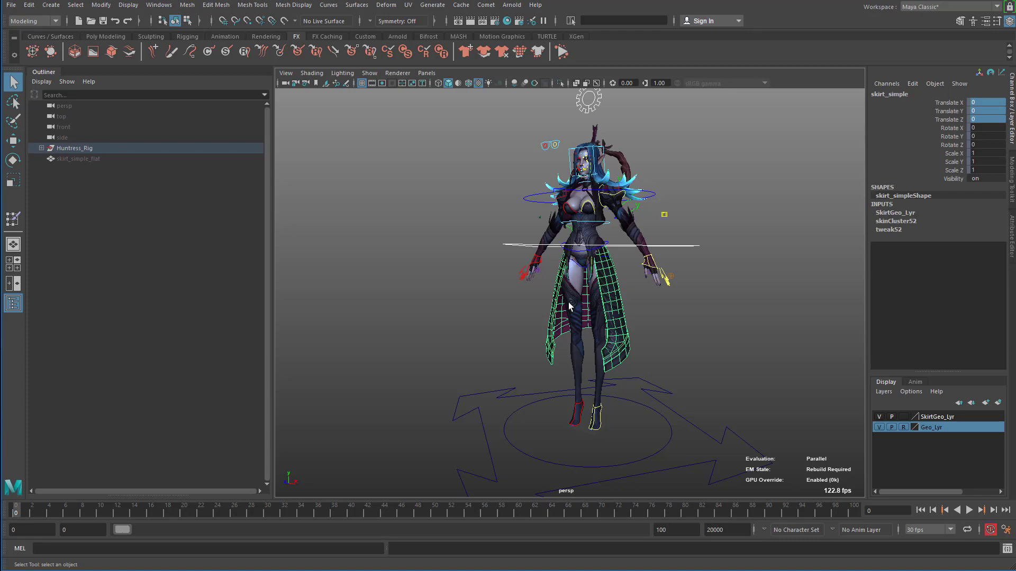
left_click_drag(739, 229, 740, 254, "alt")
left_click(734, 316)
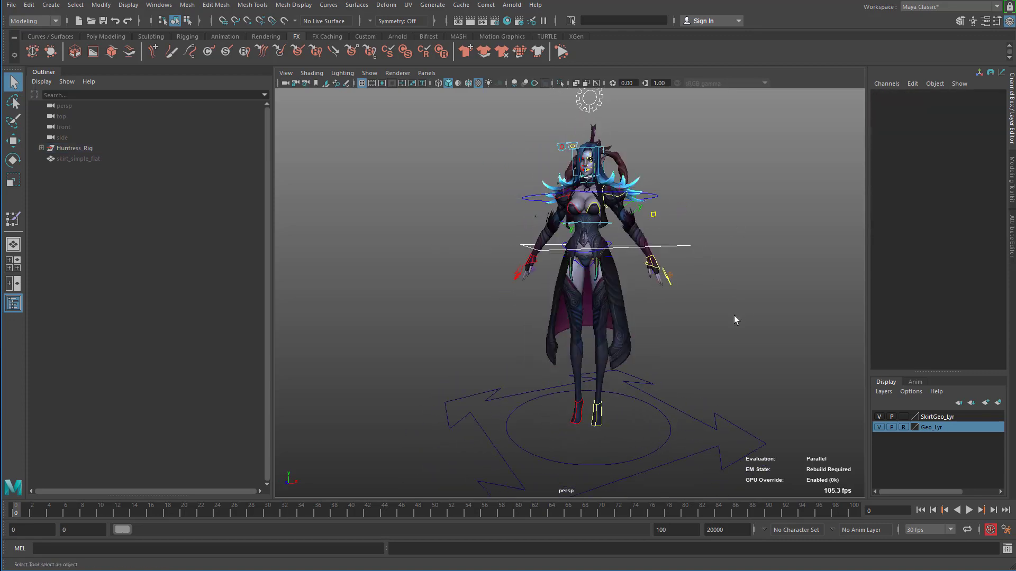
Switch Geo_Lyr out of reference display so its geometry is selectable, and select the hairPlaceholder mesh.
right_click_drag(635, 251, 532, 223, "alt")
left_click_drag(533, 223, 694, 249, "alt")
right_click_drag(693, 249, 698, 254, "alt")
left_click_drag(698, 254, 507, 221, "alt")
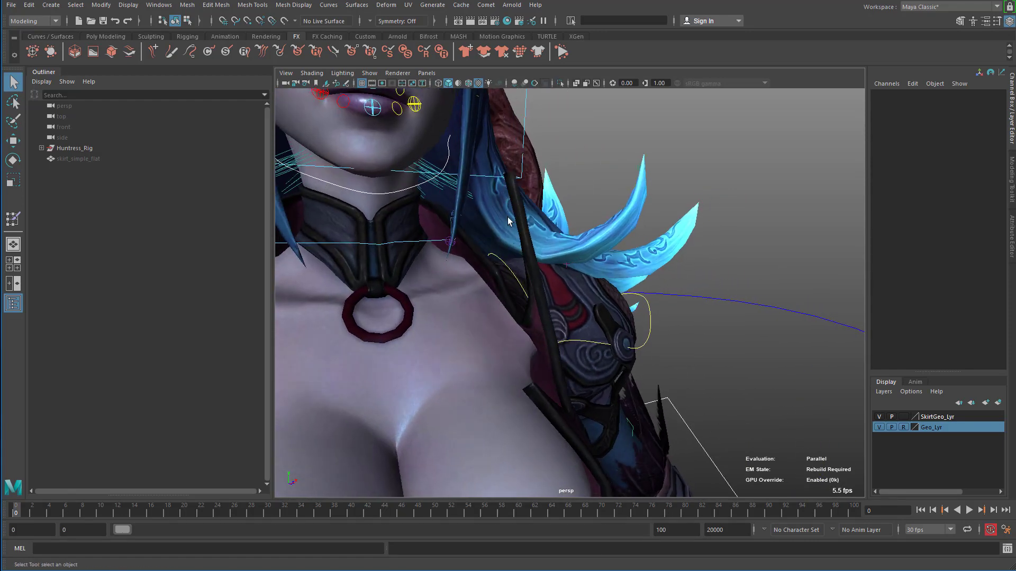
left_click(619, 217)
left_click(793, 325)
left_click(904, 428)
left_click(624, 246)
Examine the hairPlaceholder mesh around the head and shoulders, including its layered strands and flared tips.
left_click_drag(624, 246, 641, 258, "alt")
right_click_drag(641, 257, 524, 261, "alt")
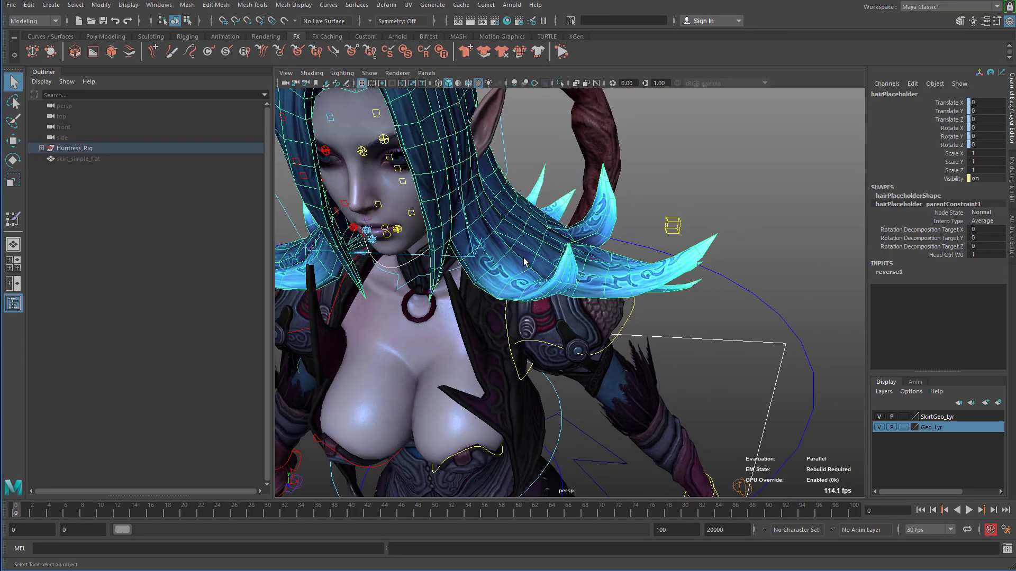
left_click_drag(523, 260, 593, 271, "alt")
right_click_drag(593, 271, 629, 271, "alt")
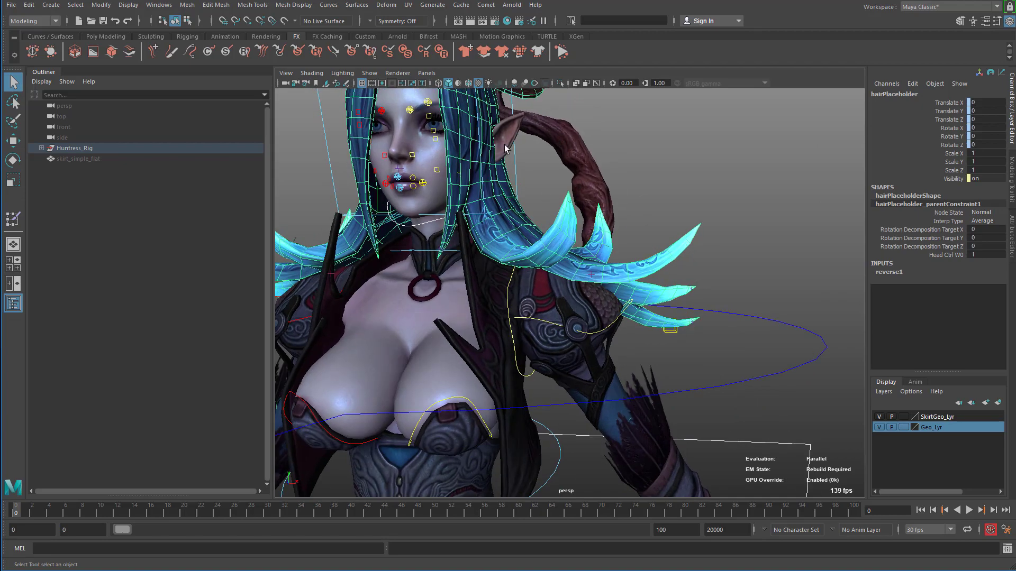
right_click_drag(506, 206, 467, 139, "alt")
middle_click_drag(466, 135, 512, 136, "alt")
left_click_drag(563, 174, 562, 148, "alt")
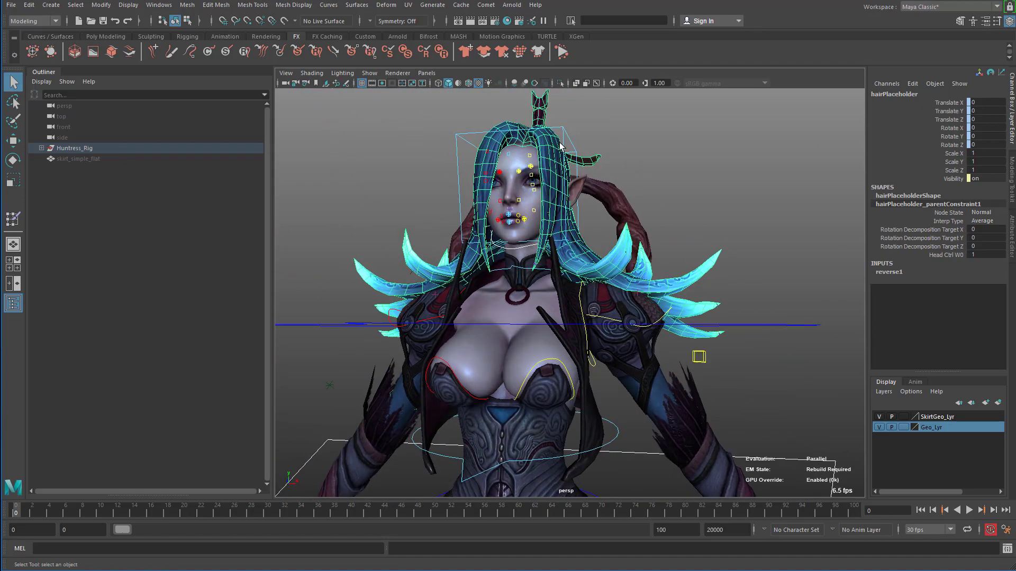
left_click_drag(616, 296, 507, 146, "alt")
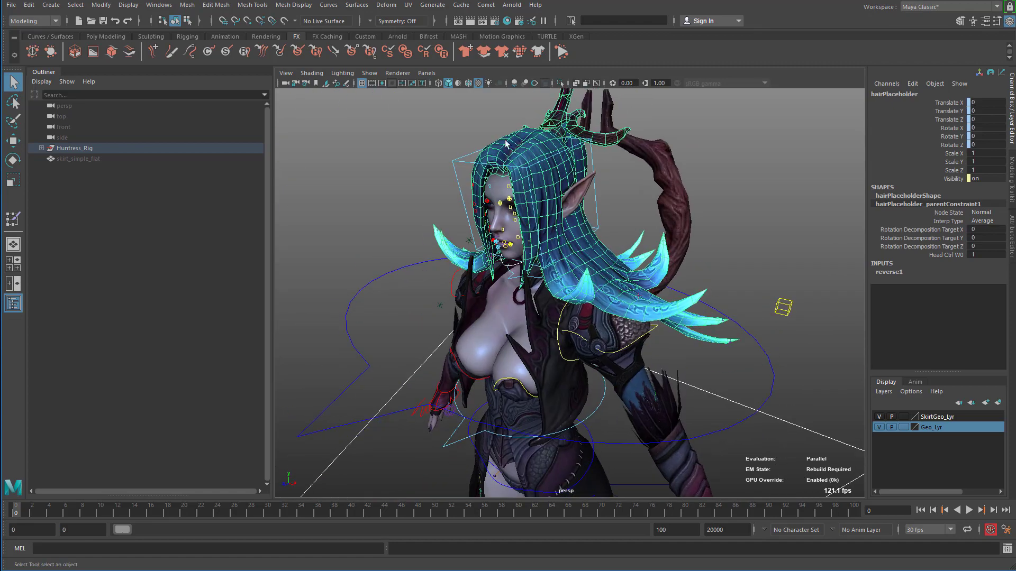
left_click_drag(545, 203, 577, 267, "alt")
left_click_drag(659, 270, 571, 252, "alt")
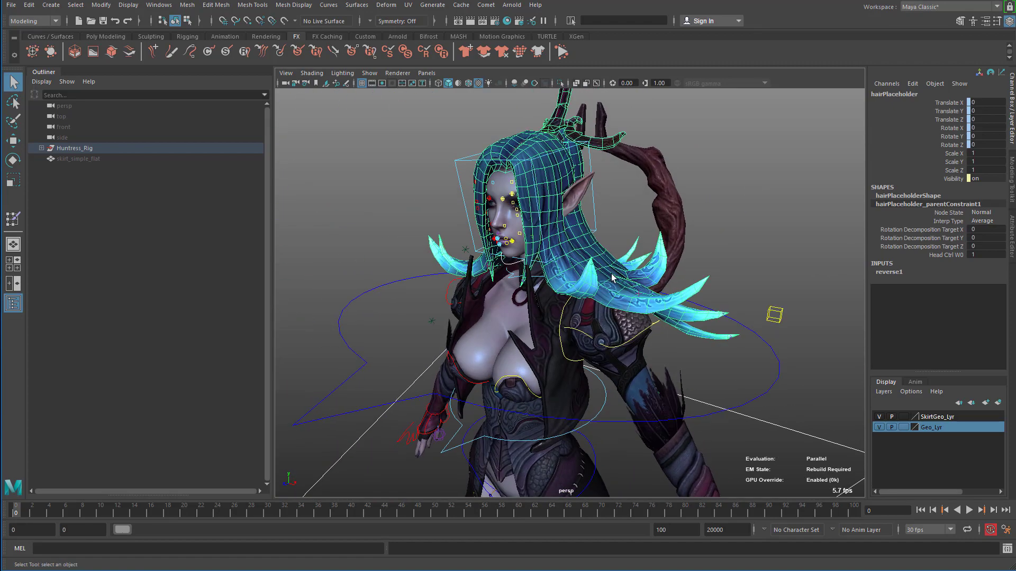
left_click_drag(632, 284, 690, 266, "alt")
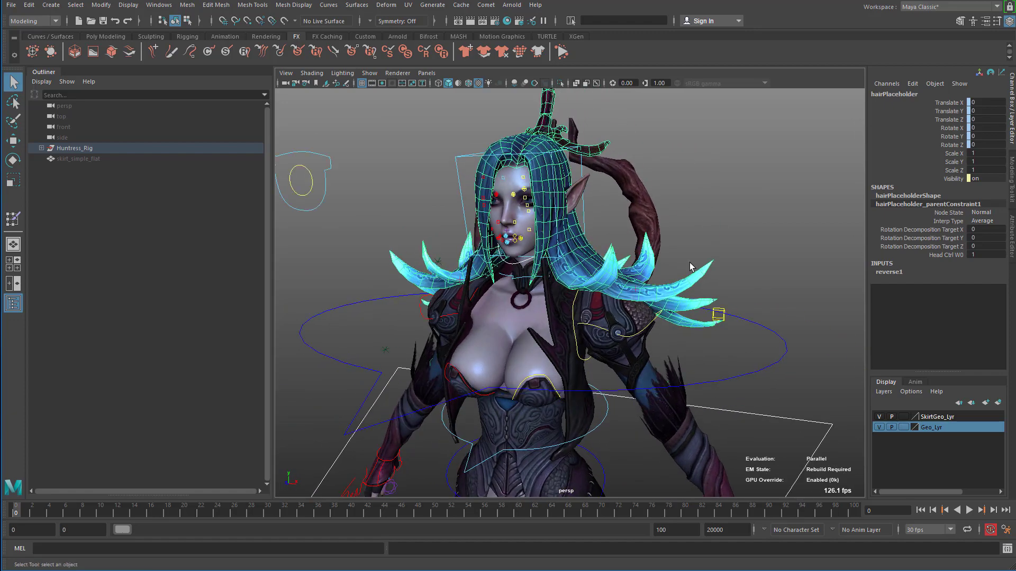
Reselect the hairPlaceholder mesh and examine its flared tips over the shoulders from the front.
left_click(603, 276)
left_click(697, 288)
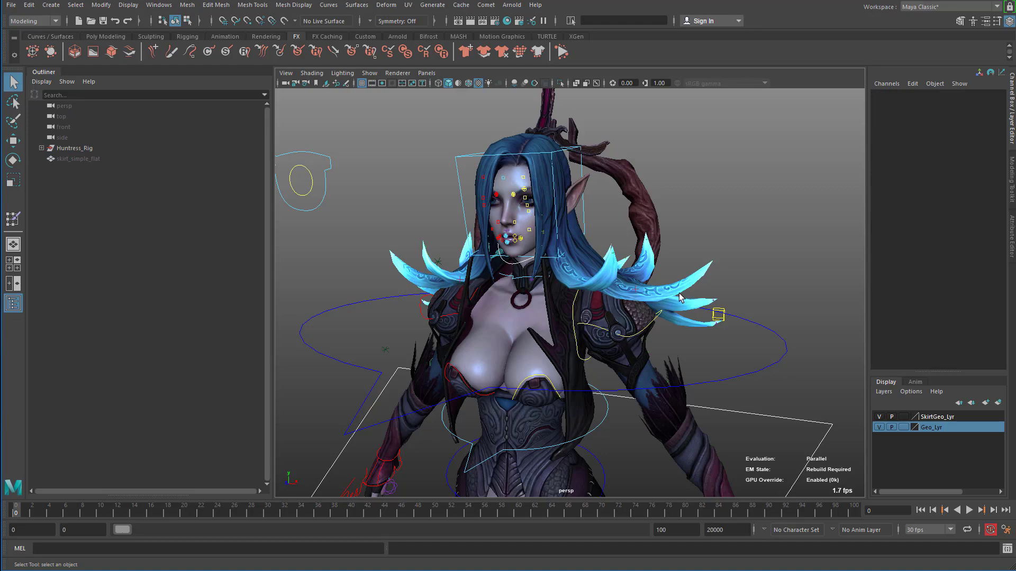
left_click(682, 299)
left_click_drag(625, 308, 693, 304, "alt")
scroll(638, 278, "up", 3)
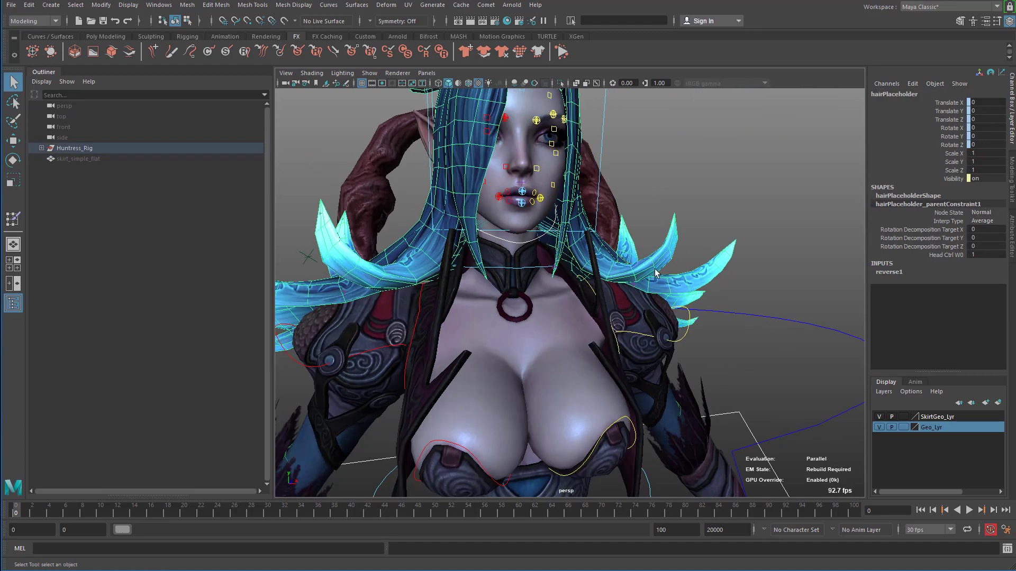
Select the original skirt_simple mesh and examine it around the character's legs from several angles.
middle_click_drag(680, 369, 539, 260, "alt")
scroll(540, 259, "down", 5)
left_click_drag(651, 317, 592, 322, "alt")
middle_click_drag(593, 323, 601, 238, "alt")
left_click_drag(600, 238, 429, 291, "alt")
left_click(613, 352)
left_click_drag(615, 365, 618, 303, "alt")
left_click_drag(543, 338, 621, 324, "alt")
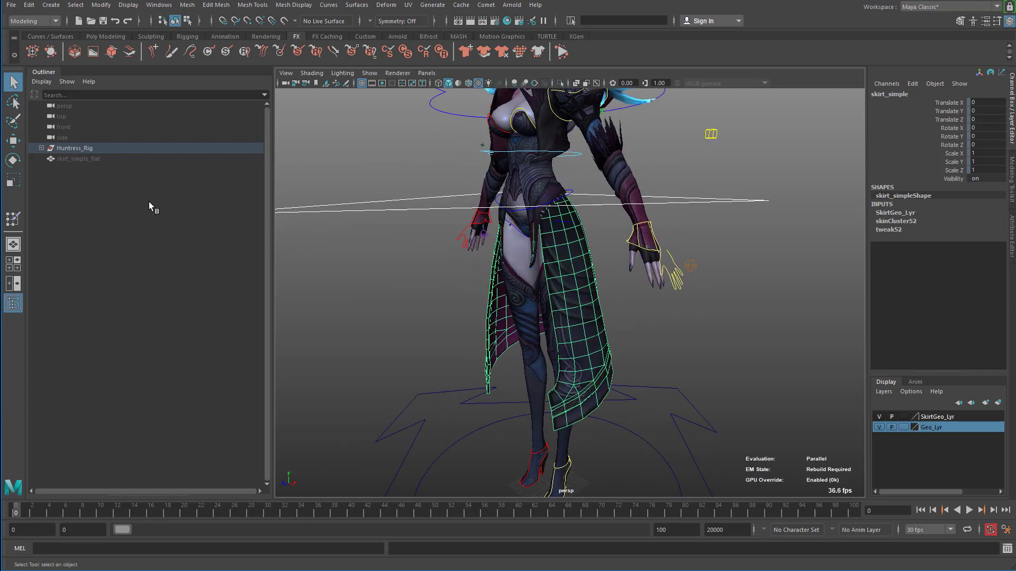
Unhide the skirt_simple_flat mesh and examine it together with the original skirt from the side and front.
left_click(110, 161)
key("shift+h")
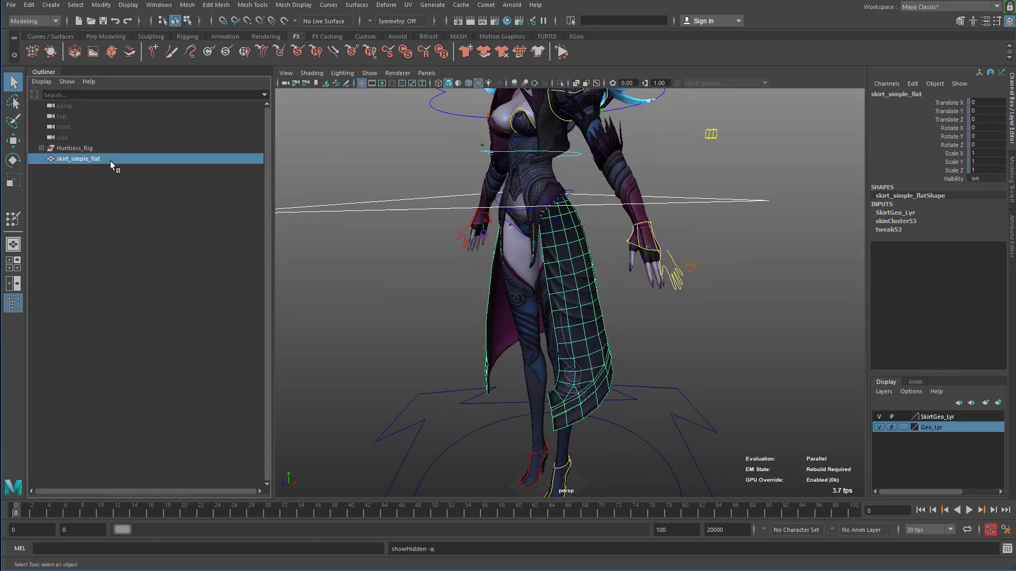
right_click_drag(612, 277, 678, 293, "alt")
left_click_drag(678, 293, 592, 280, "alt")
right_click_drag(593, 280, 570, 278, "alt")
left_click_drag(571, 279, 640, 278, "alt")
Hide the original skirt_simple mesh, then select skirt_simple_flat and view it on the full character.
left_click(442, 312)
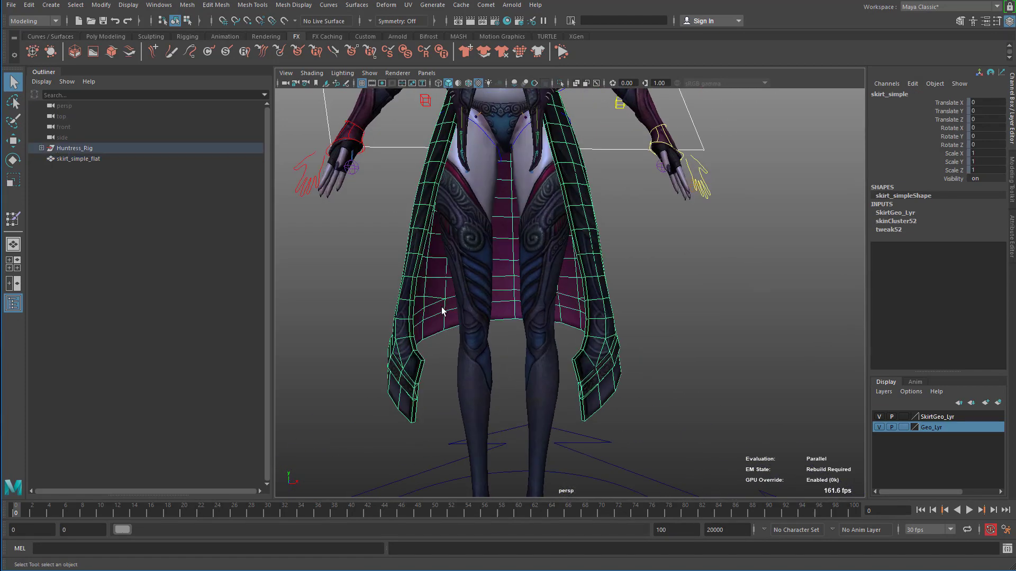
key("ctrl+h")
left_click_drag(441, 307, 632, 245, "alt")
left_click(92, 159)
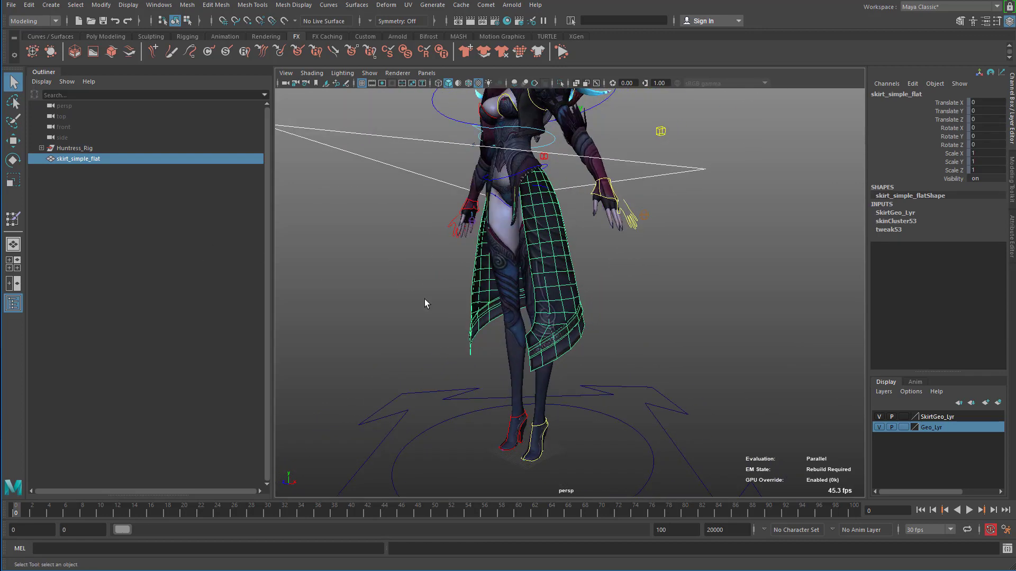
left_click_drag(582, 304, 583, 339, "alt")
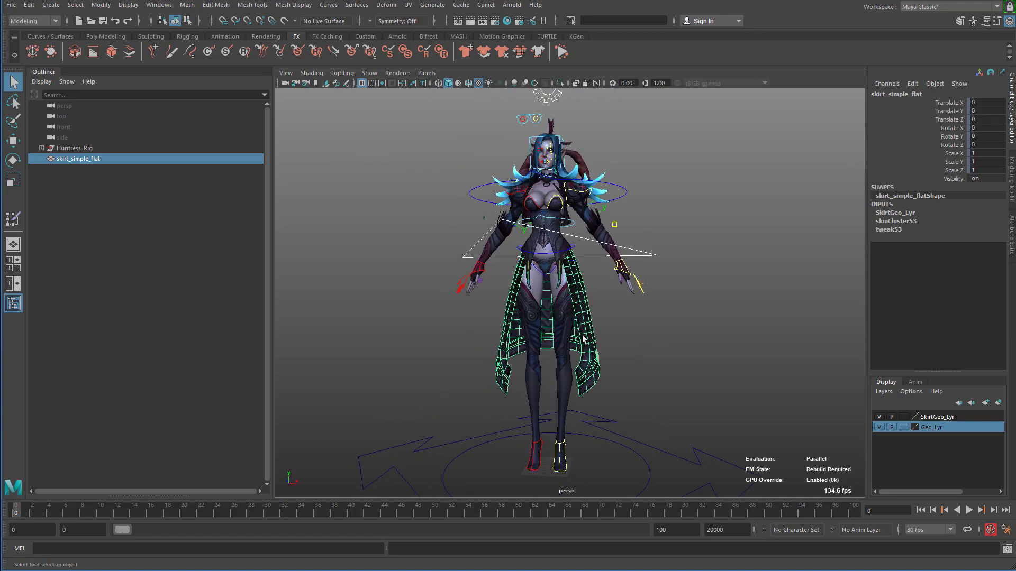